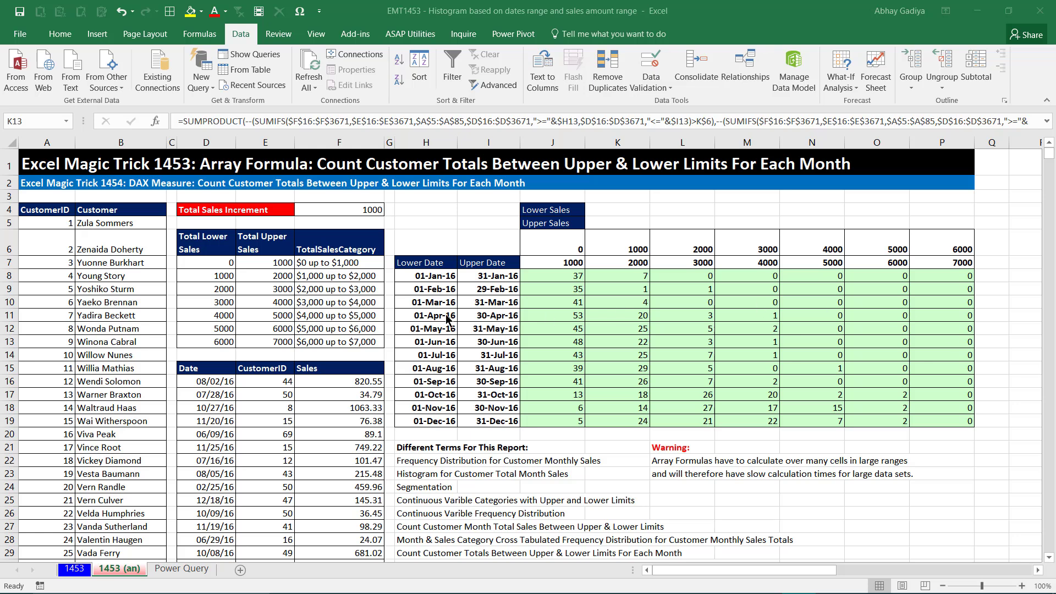
- Examine the monthly customer count grid J8:P19 on the 1453 (an) sheet and the results table on the Power Query sheet
drag(564, 280, 981, 436)
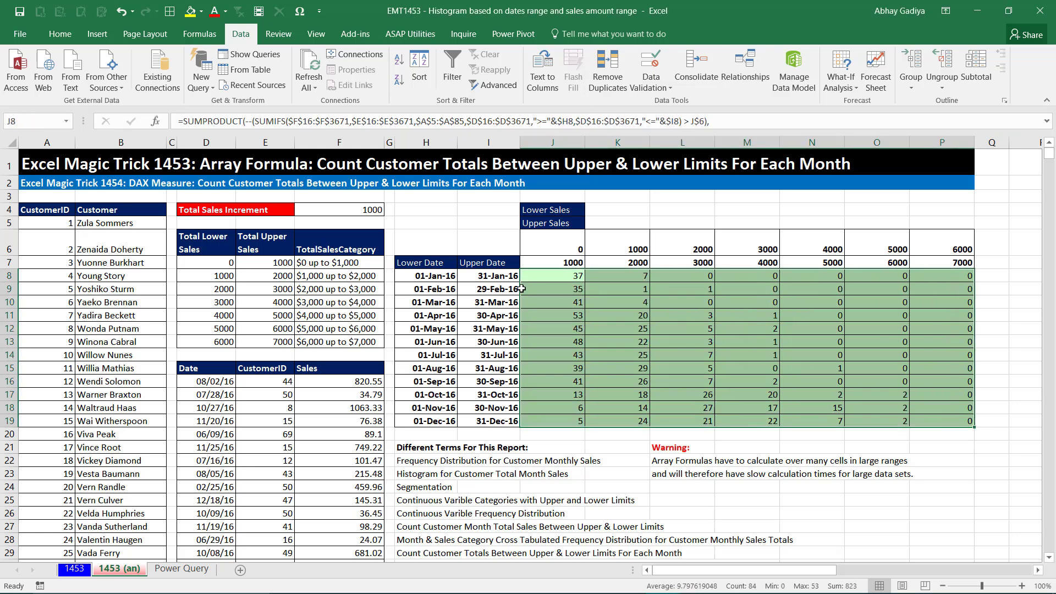
click(552, 280)
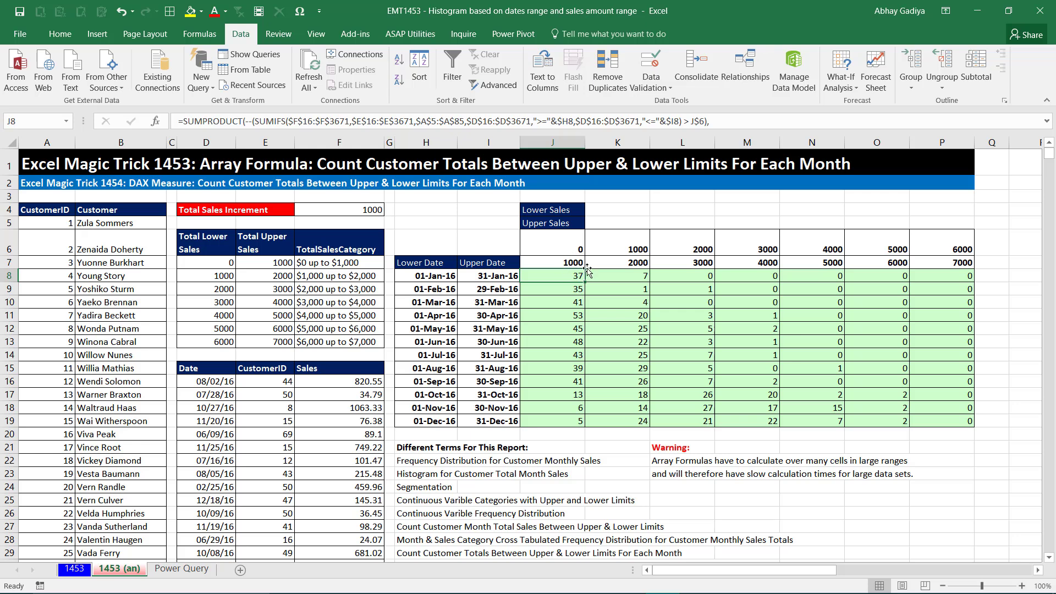
key(Right)
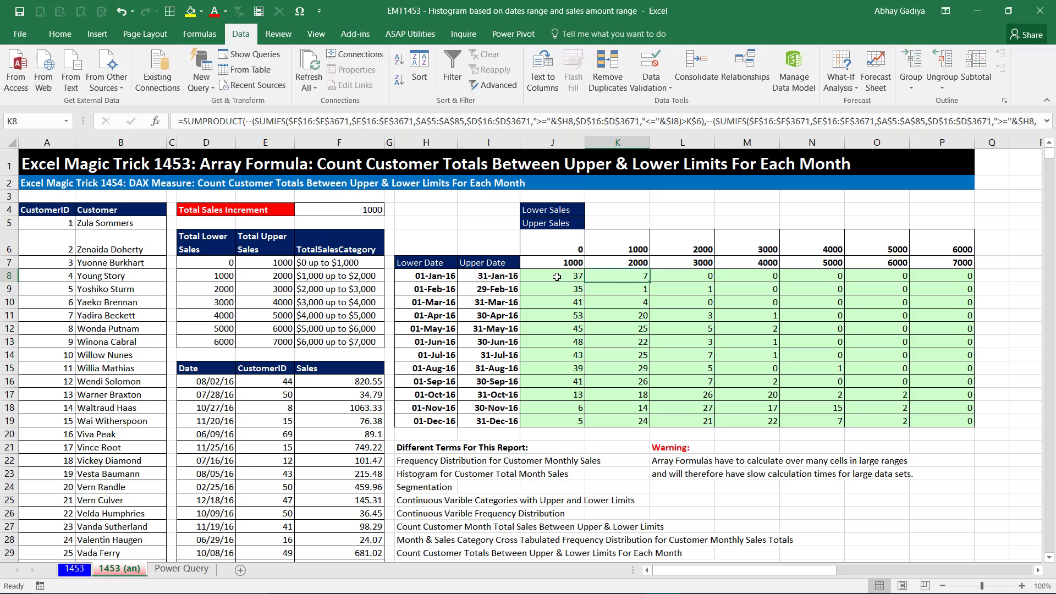
drag(556, 275, 940, 420)
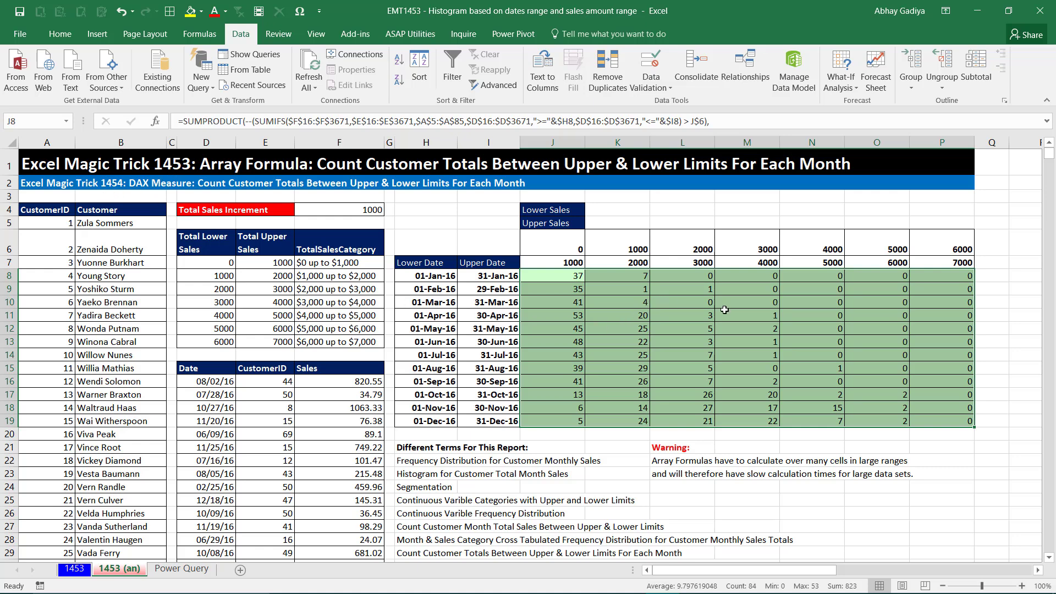
click(708, 326)
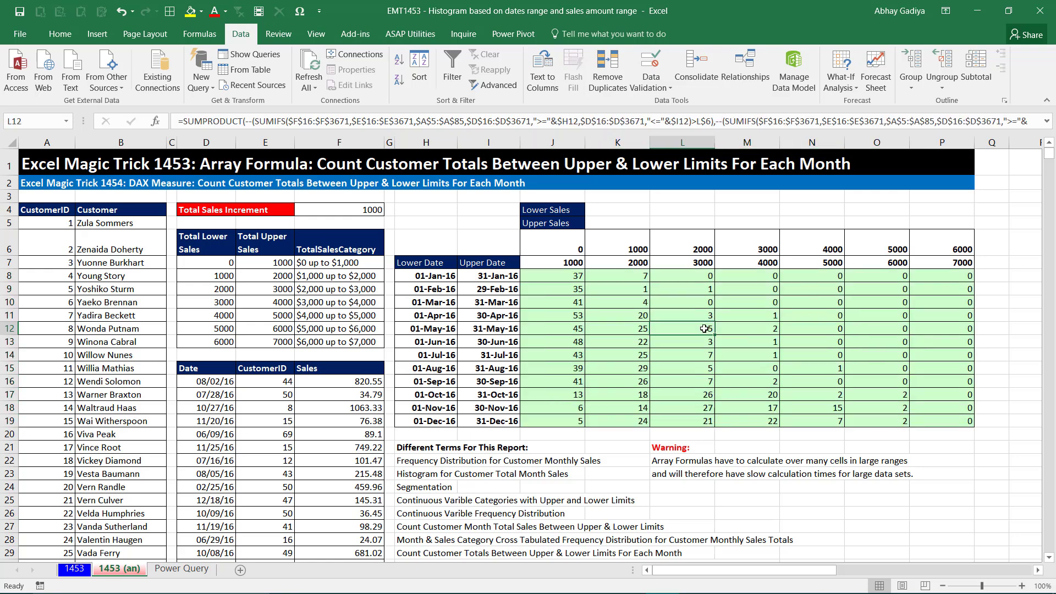
click(197, 570)
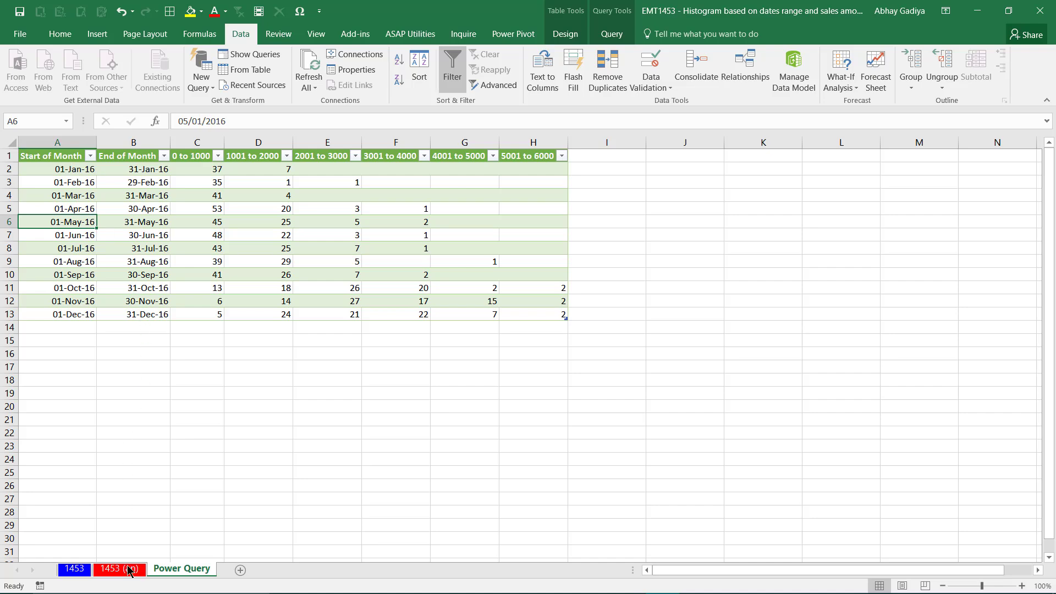
- Examine the source tables on sheet 1453: the sales transactions, the customer list with CustomerID, and the total sales categories
click(75, 570)
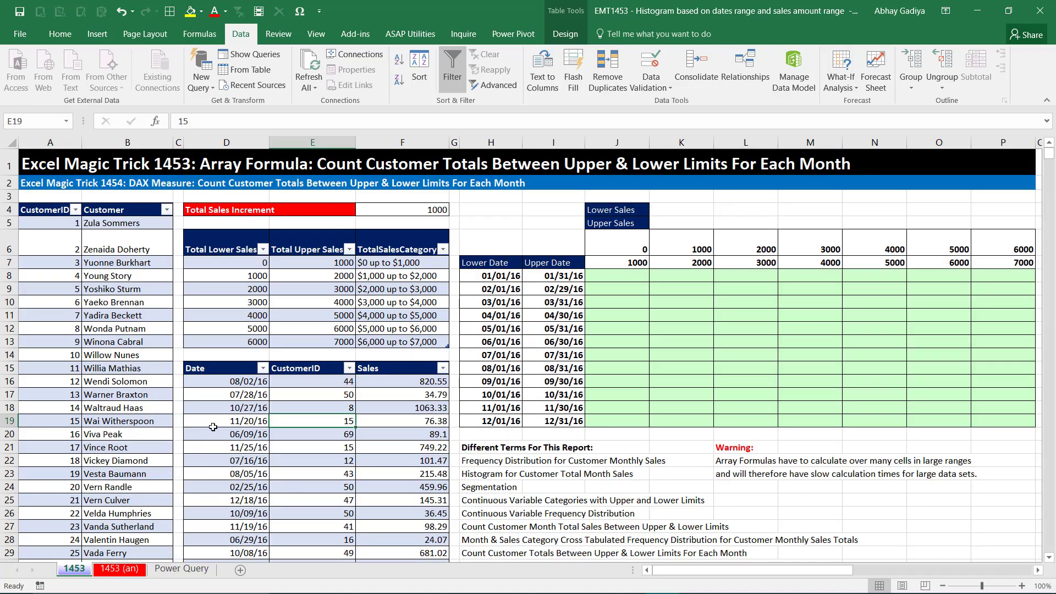
drag(217, 374, 395, 538)
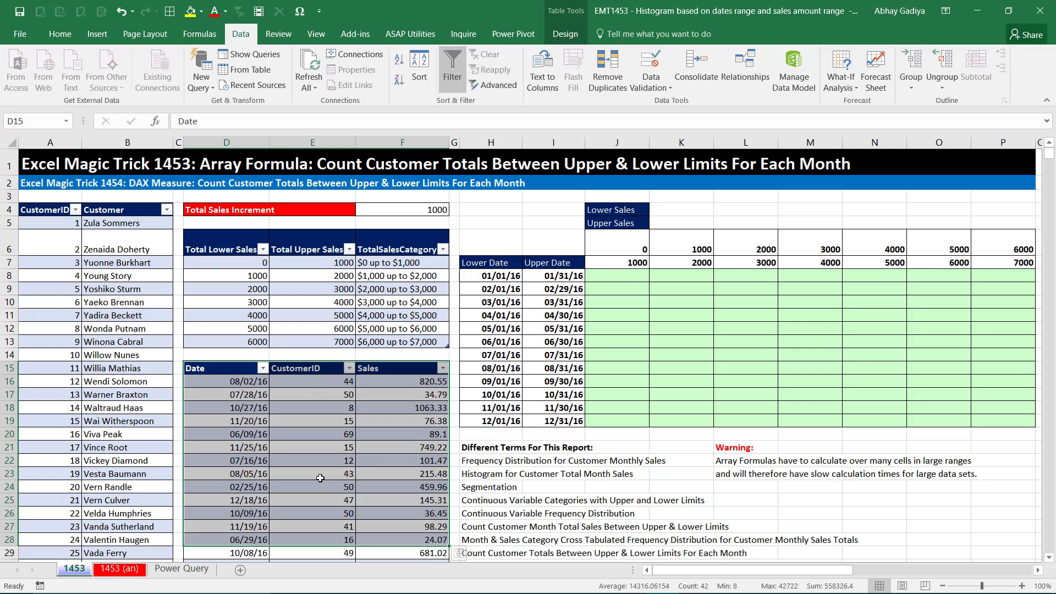
drag(55, 215, 126, 443)
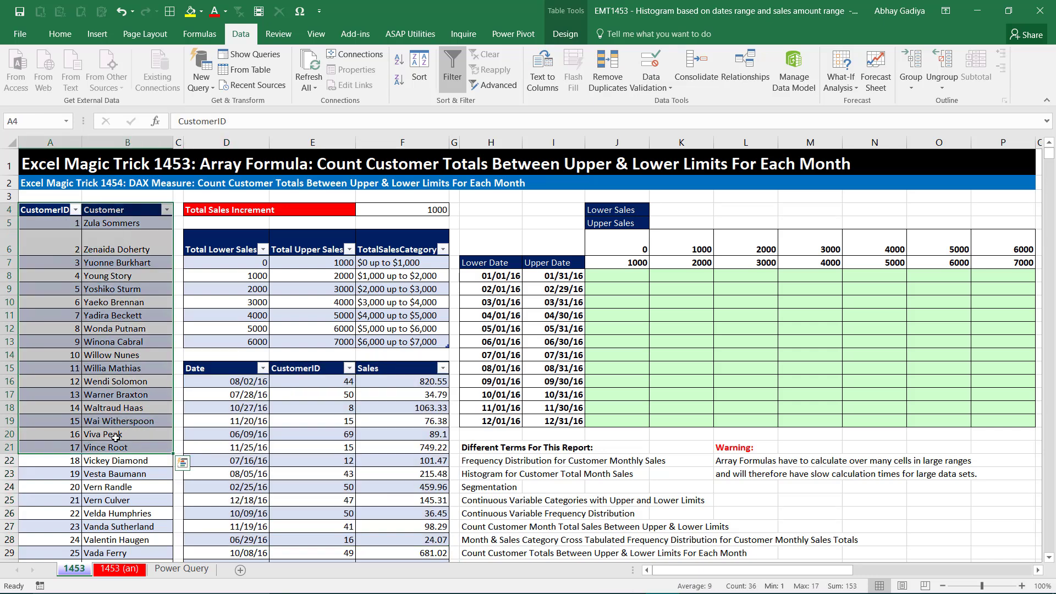
click(44, 211)
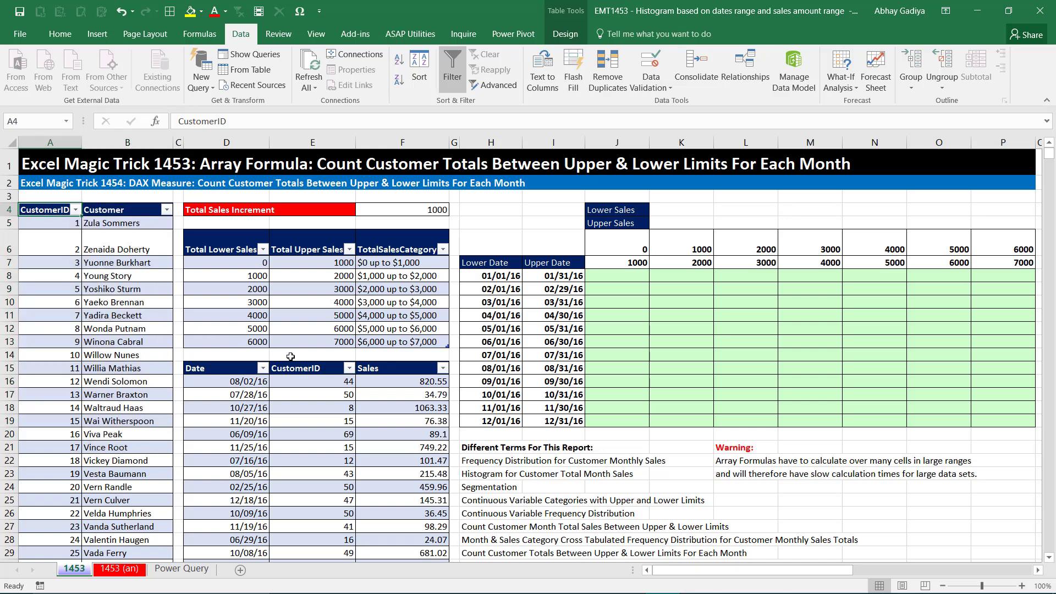
click(310, 368)
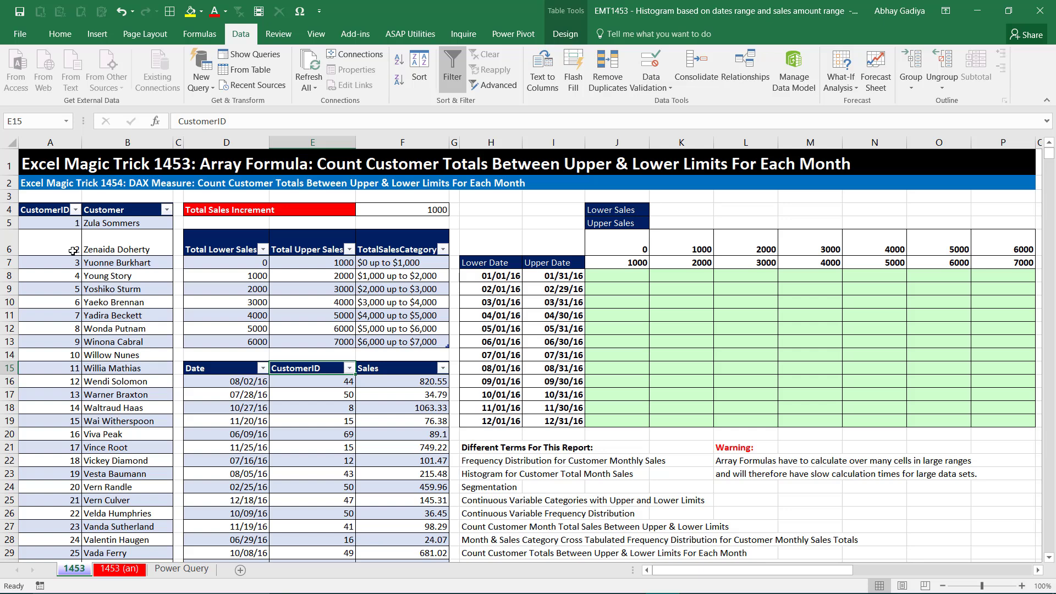
drag(59, 210, 72, 412)
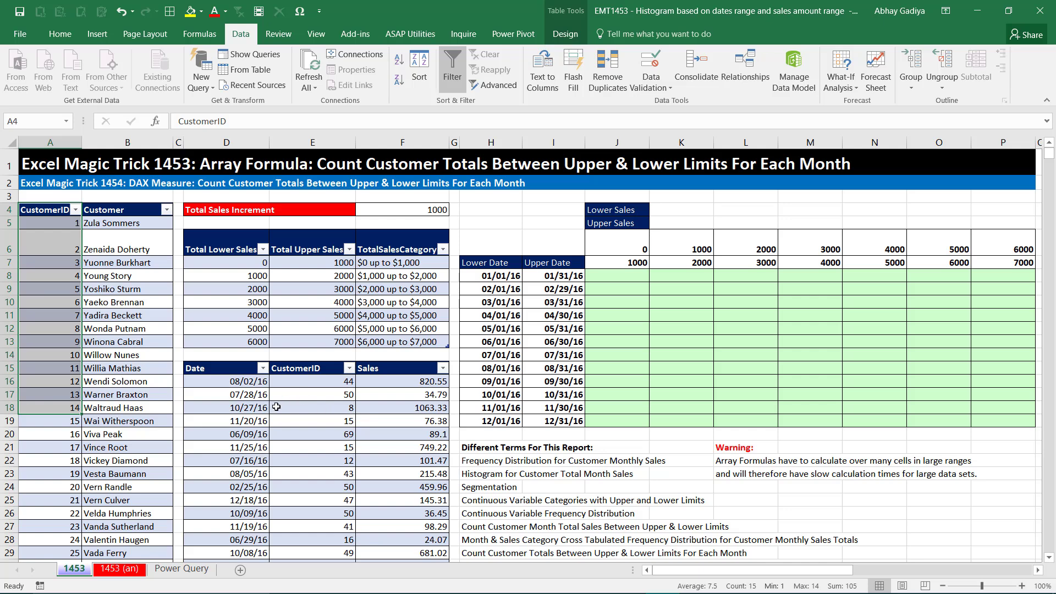
drag(223, 250, 423, 336)
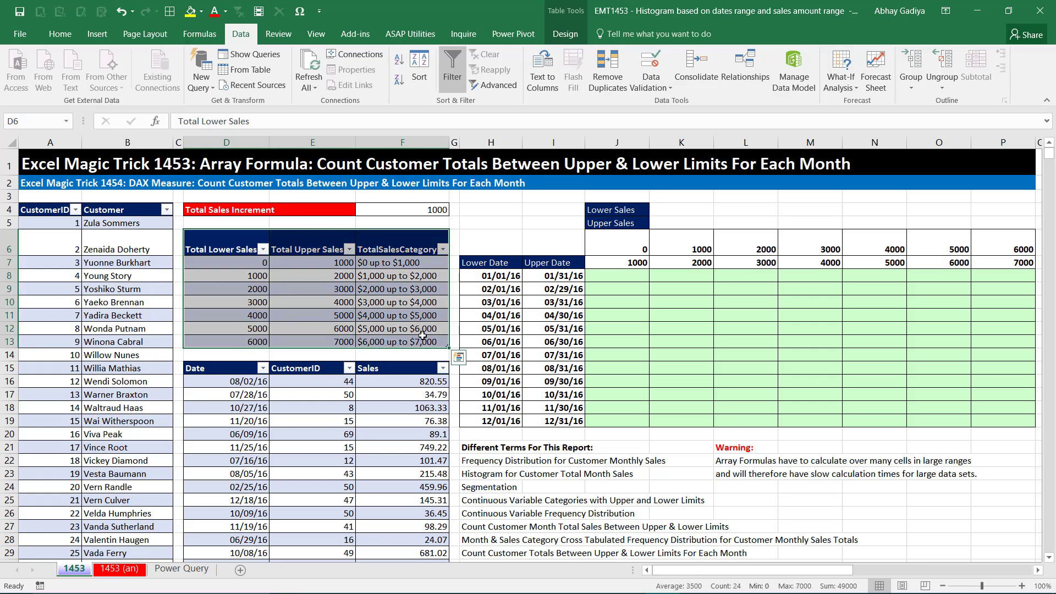
click(60, 278)
click(273, 440)
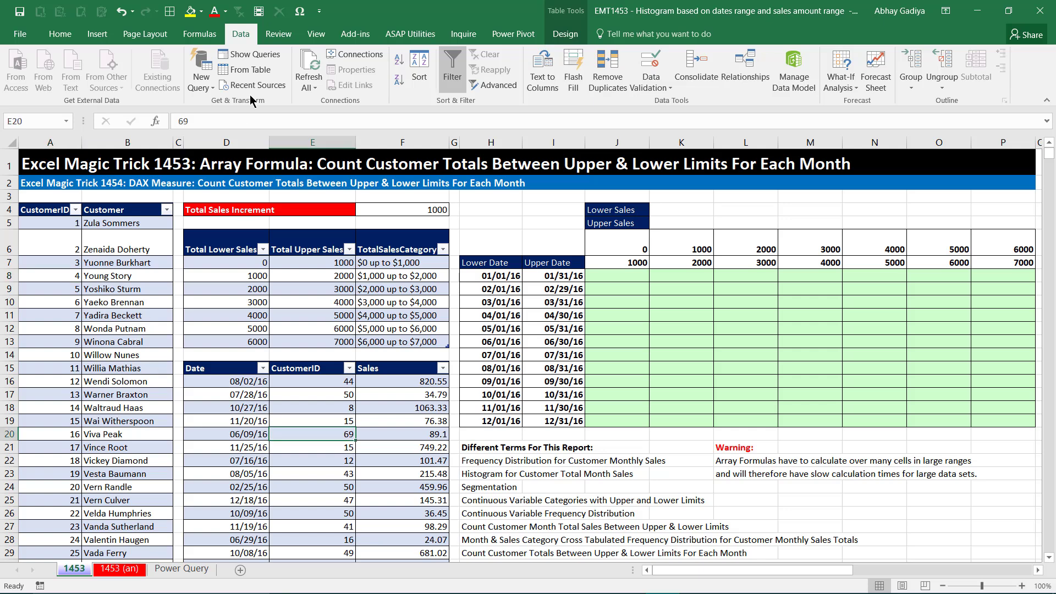
- Review the applied steps of the existing Customers and Sales queries, leaving the Query Editor without changes
click(250, 55)
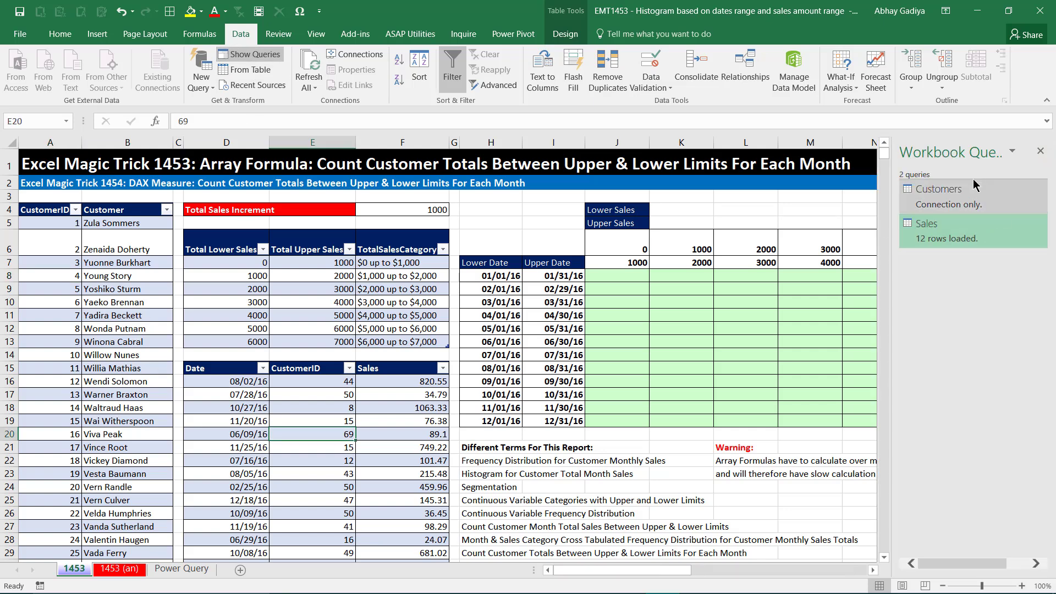
double_click(947, 196)
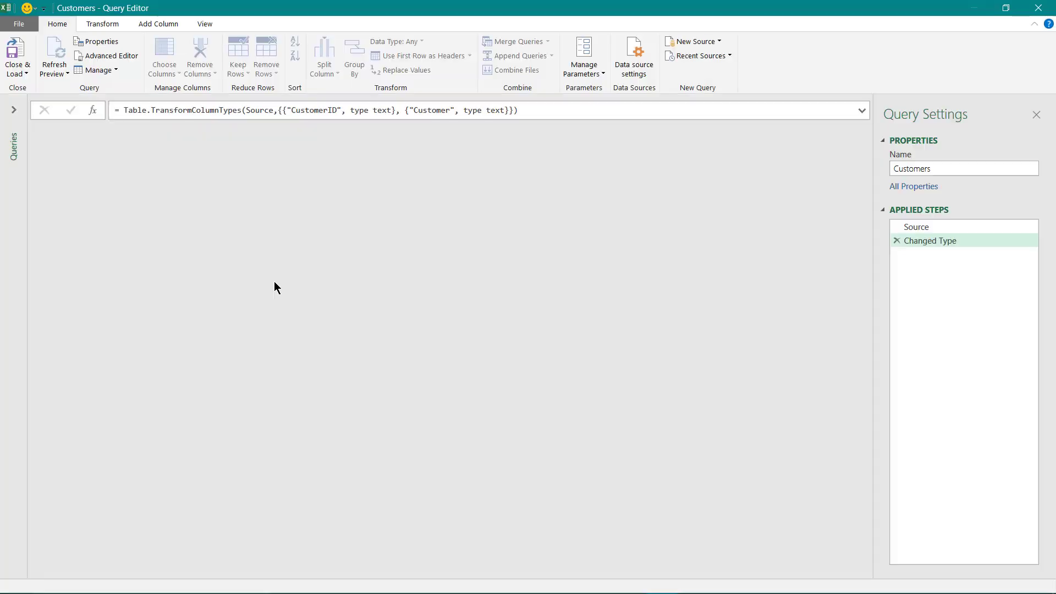
click(929, 227)
click(933, 244)
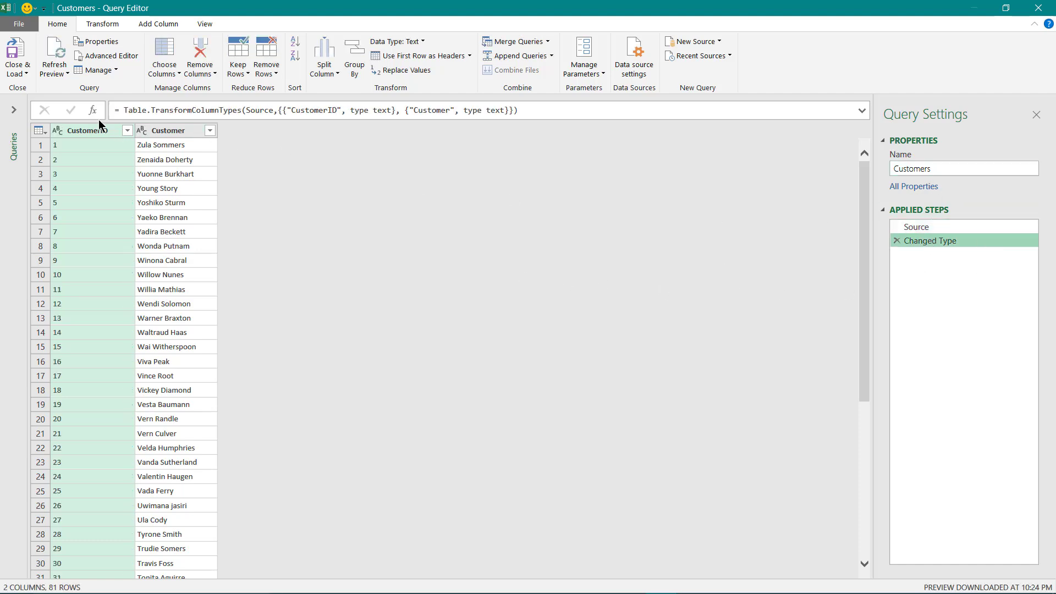
click(13, 109)
click(54, 140)
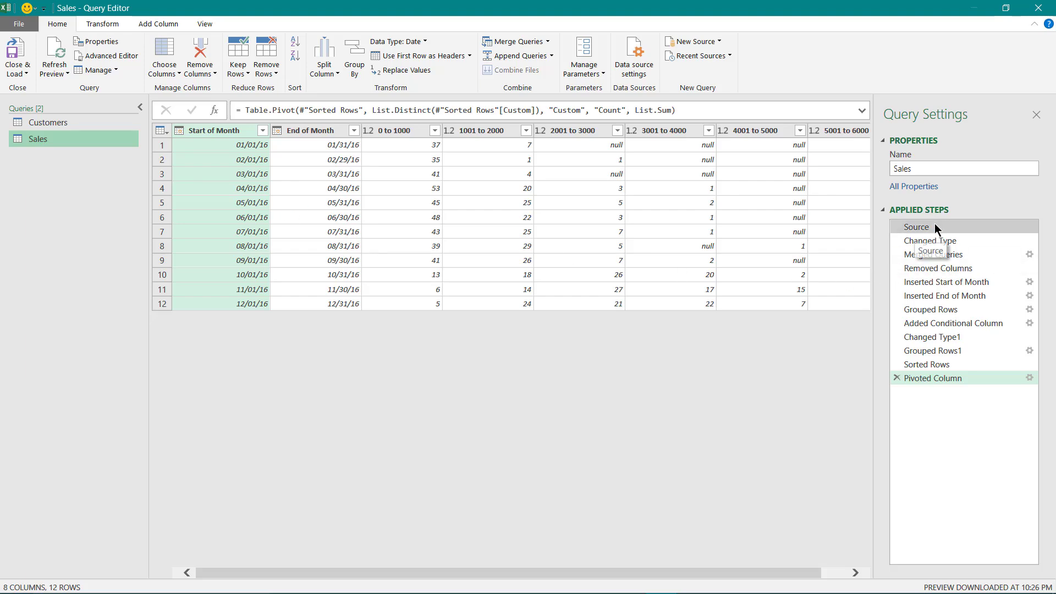
click(1036, 10)
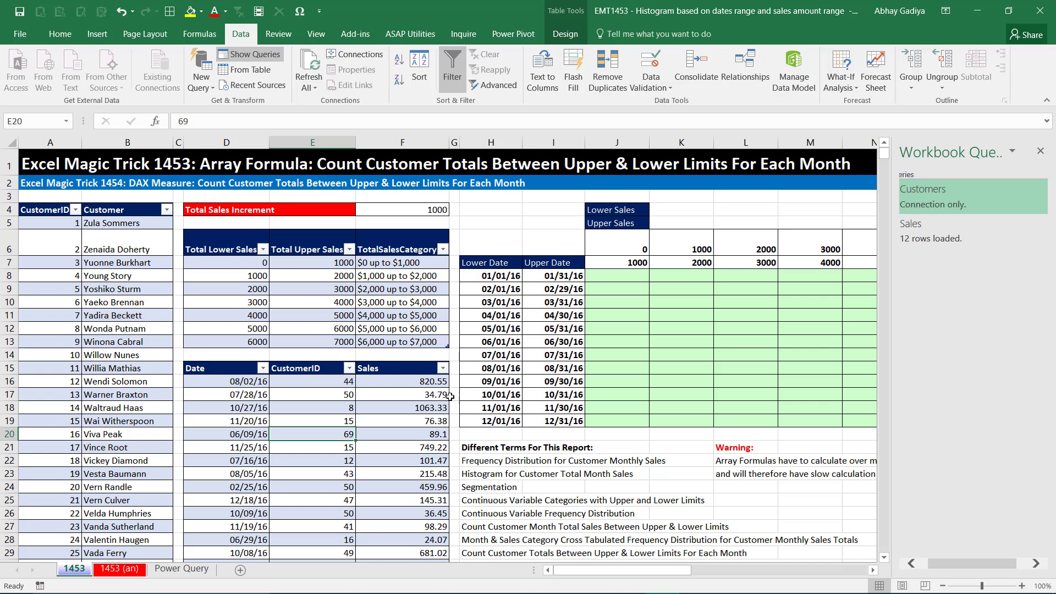
- Load the sales transactions table from sheet 1453 into a new query and name it Sales_New
click(325, 397)
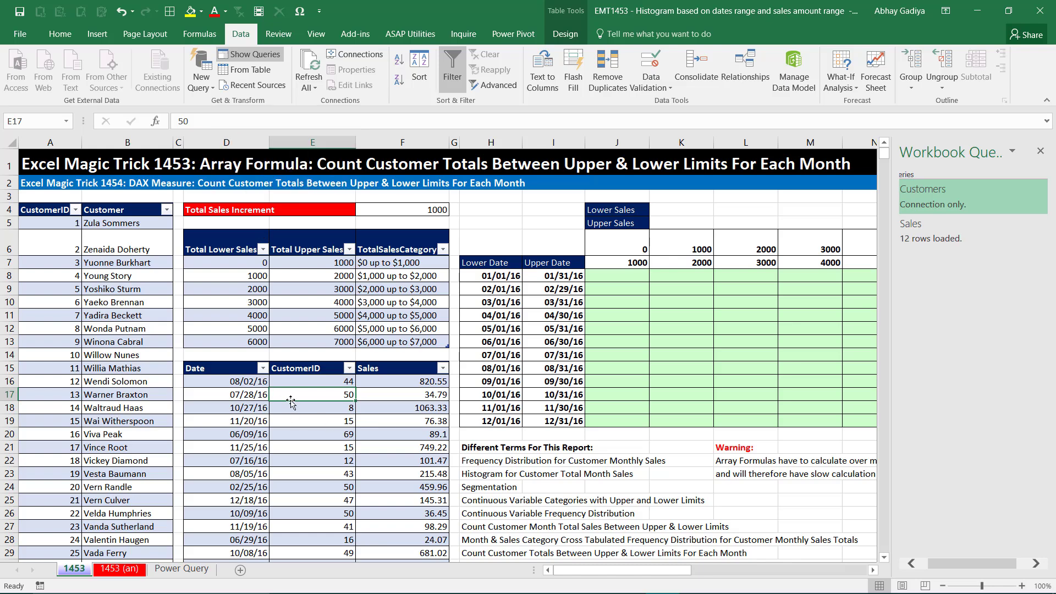
click(244, 70)
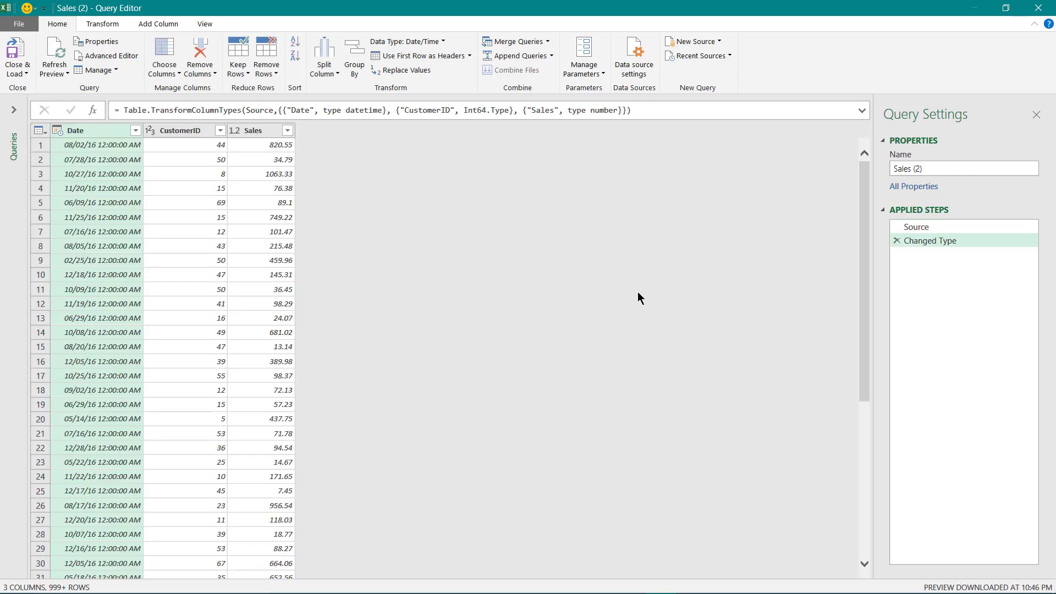
click(947, 168)
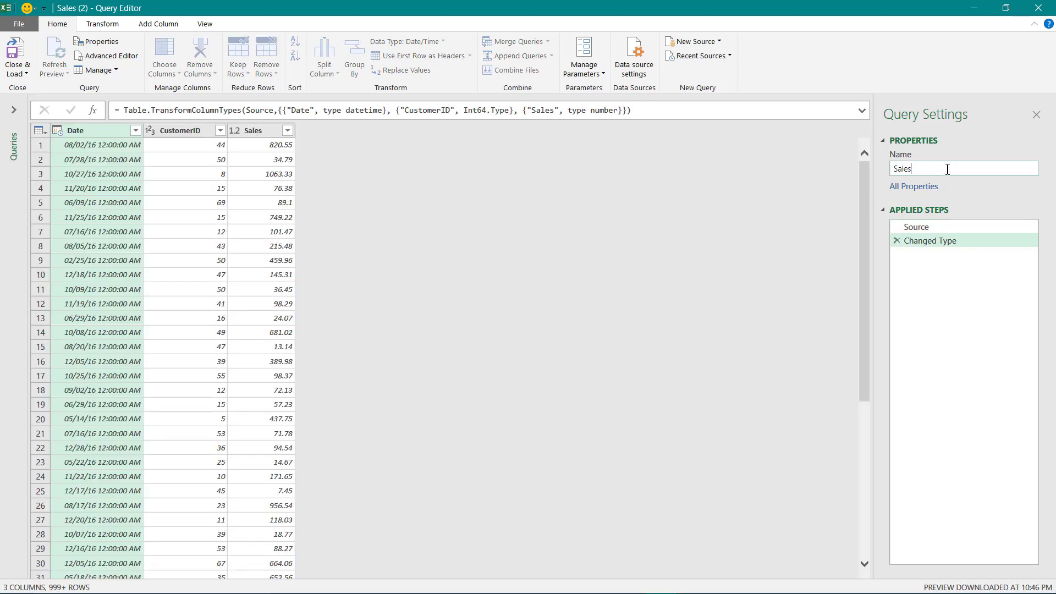
text(_New)
key(Return)
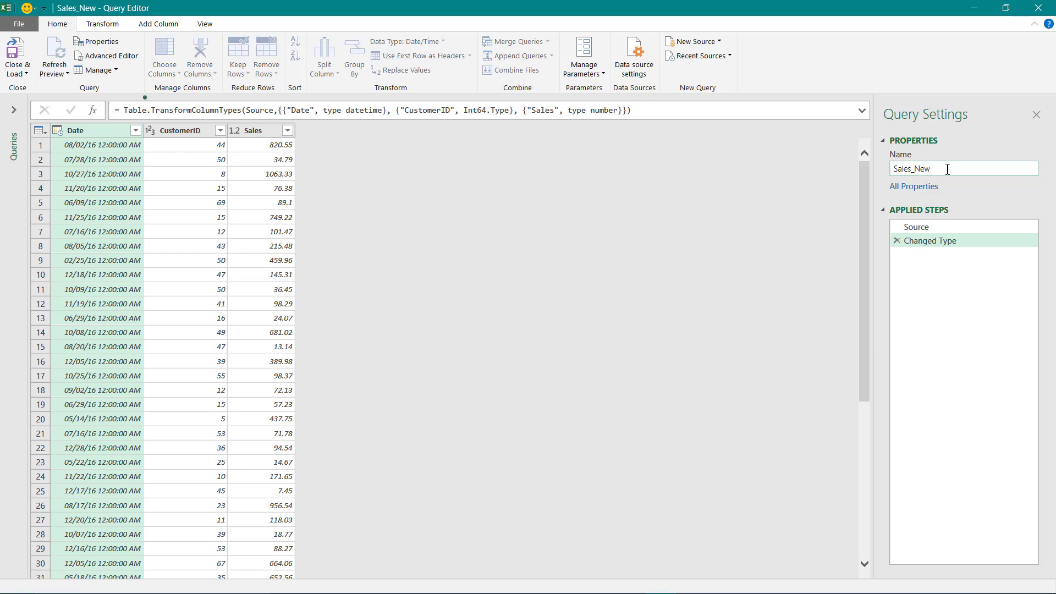
- Set the Date column to the Date type and the CustomerID column to Text, replacing the current type conversions
click(58, 133)
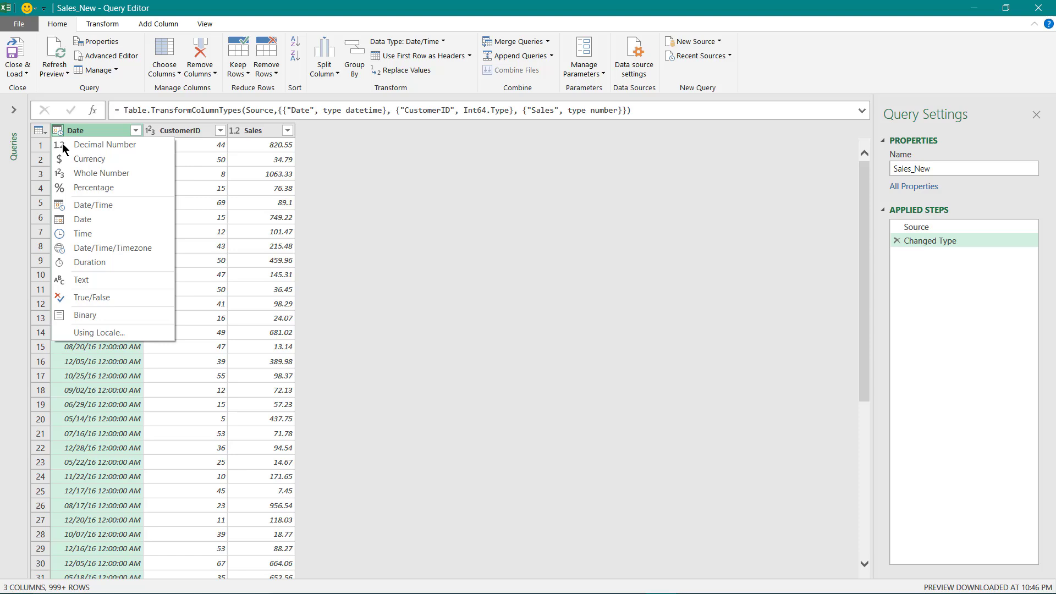
click(87, 221)
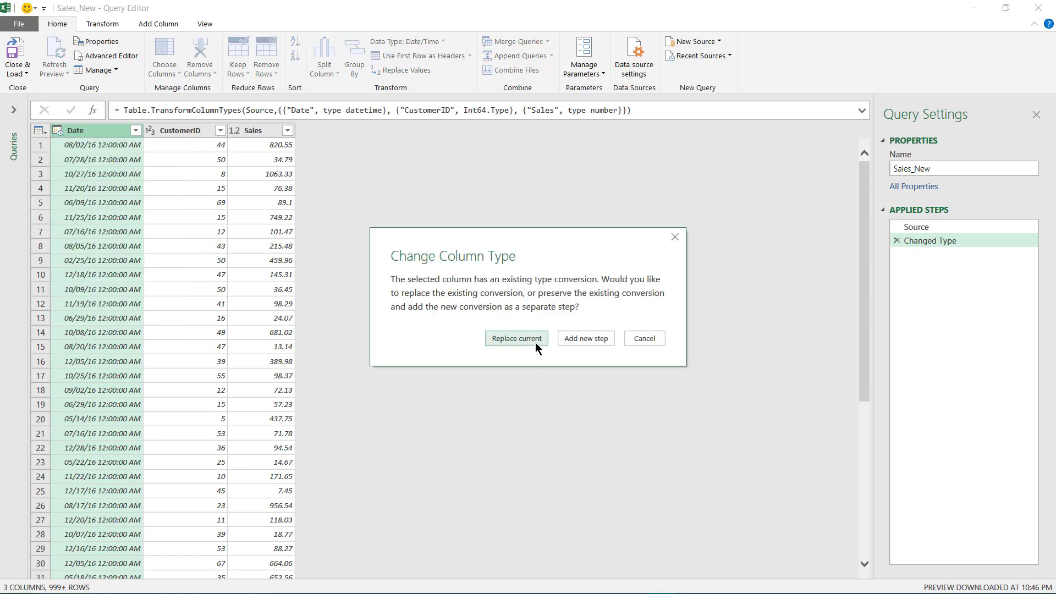
click(536, 342)
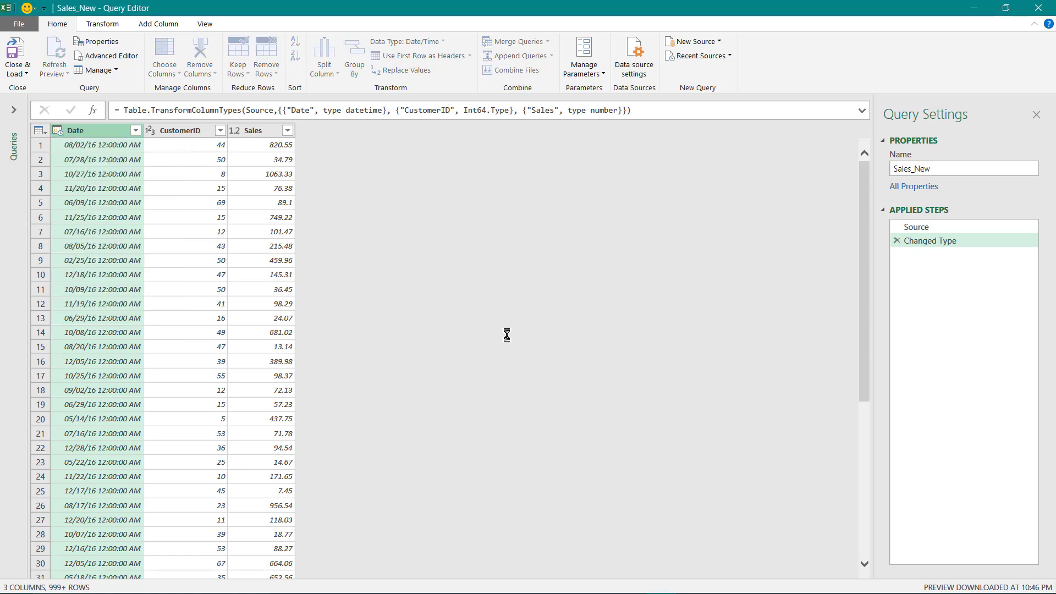
click(153, 133)
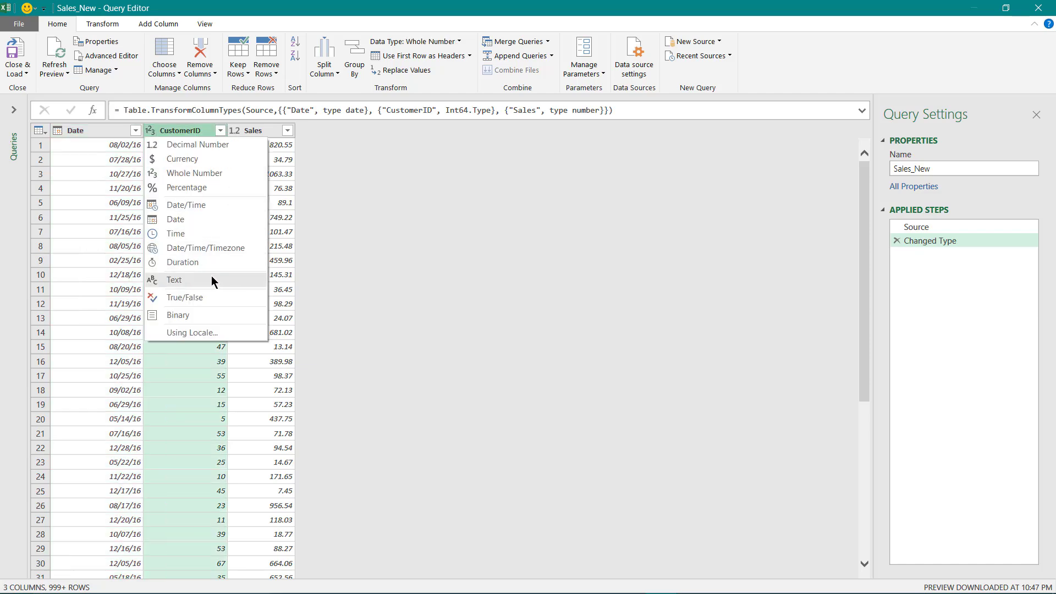
click(213, 279)
click(509, 341)
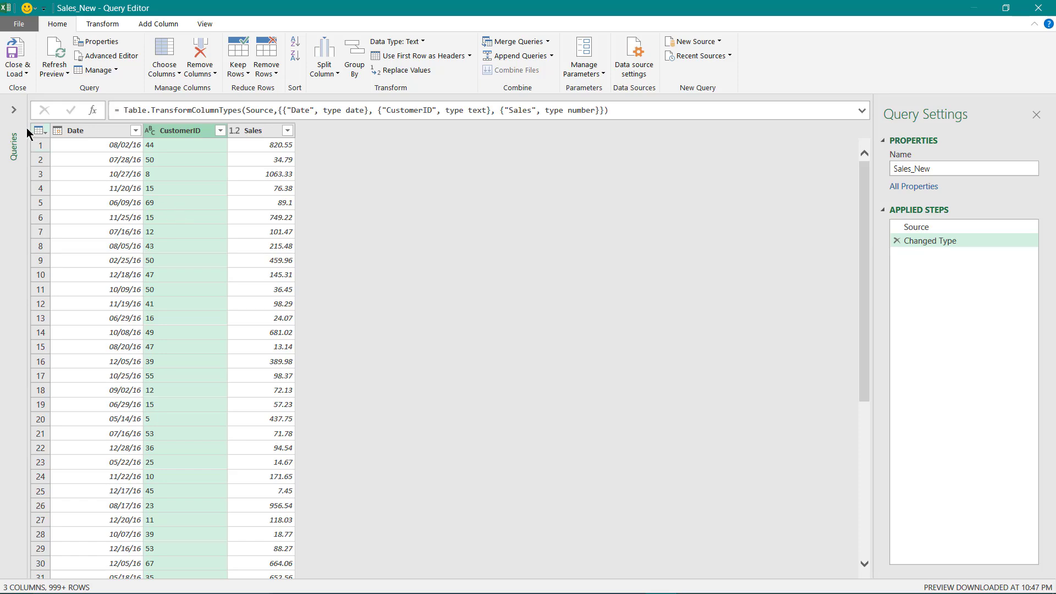
- Compare the CustomerID columns of the Customers and Sales_New queries
click(14, 109)
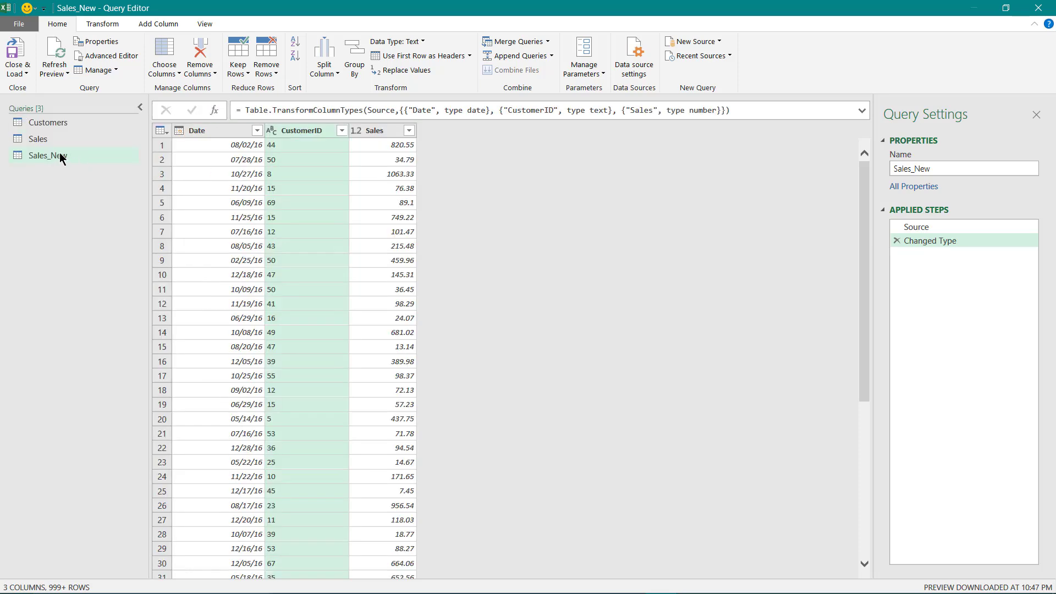
click(47, 122)
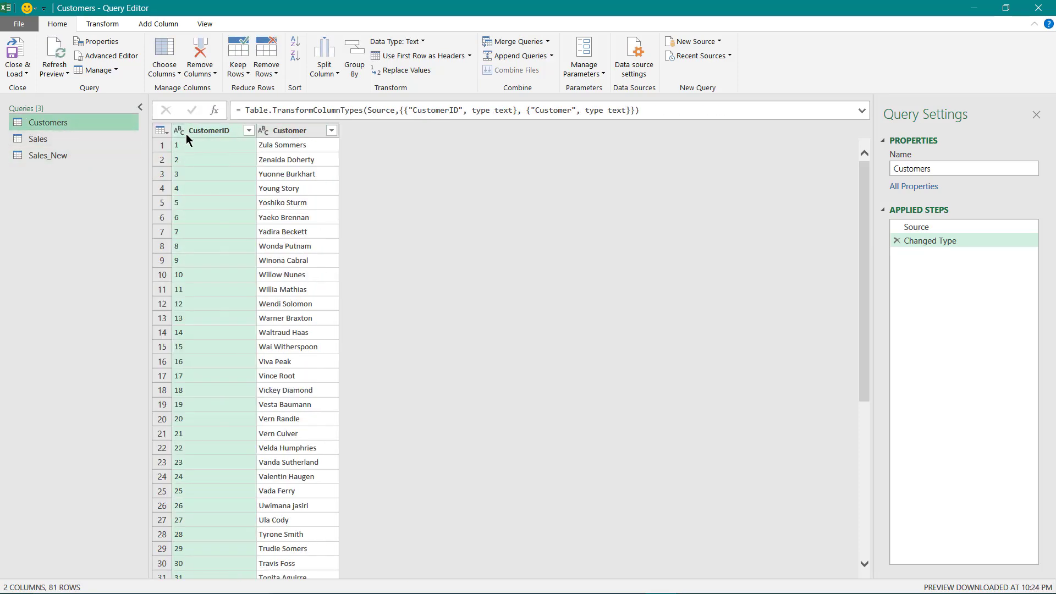
click(57, 159)
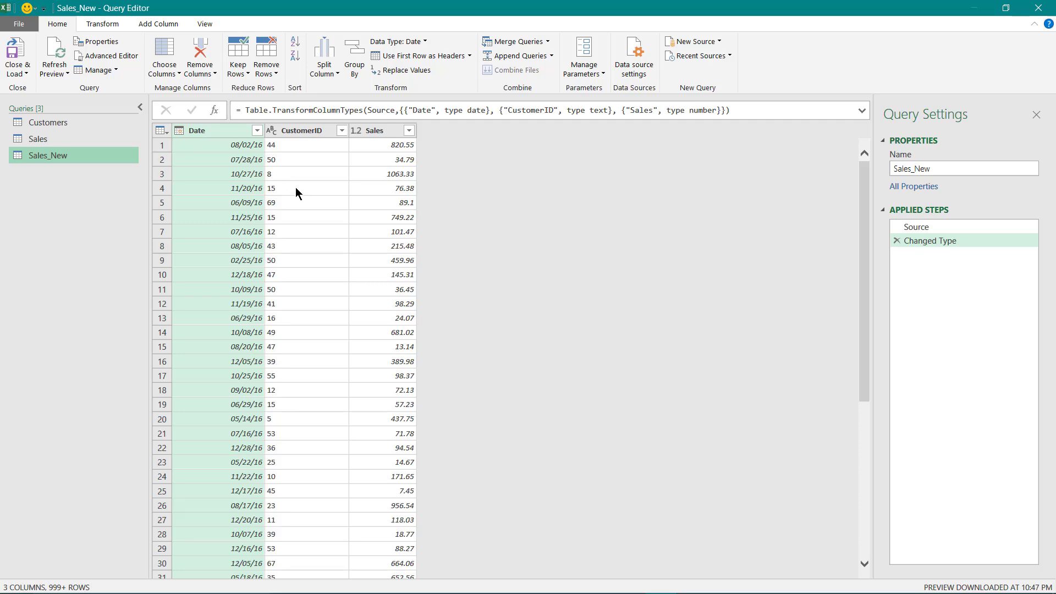
click(75, 124)
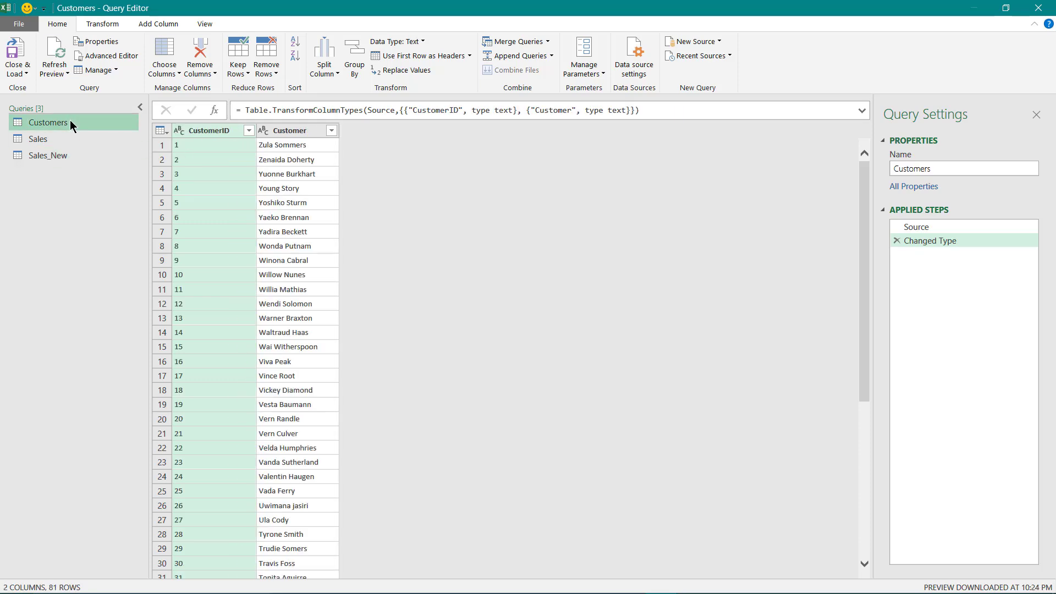
click(76, 155)
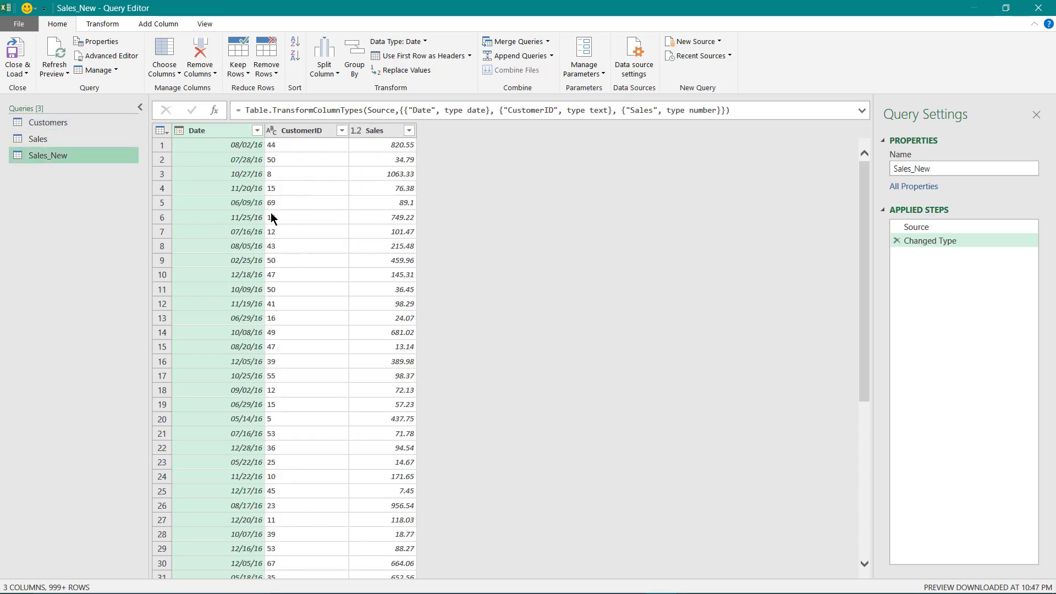
- Merge Sales_New with Customers on CustomerID using an Inner join, and remove the resulting Customers column
click(519, 42)
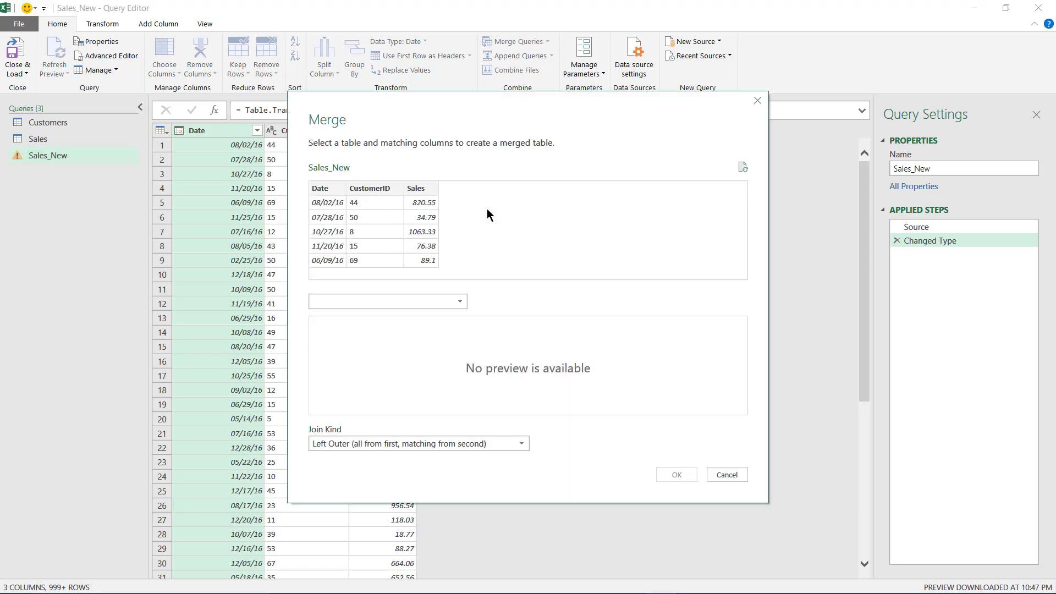
click(388, 307)
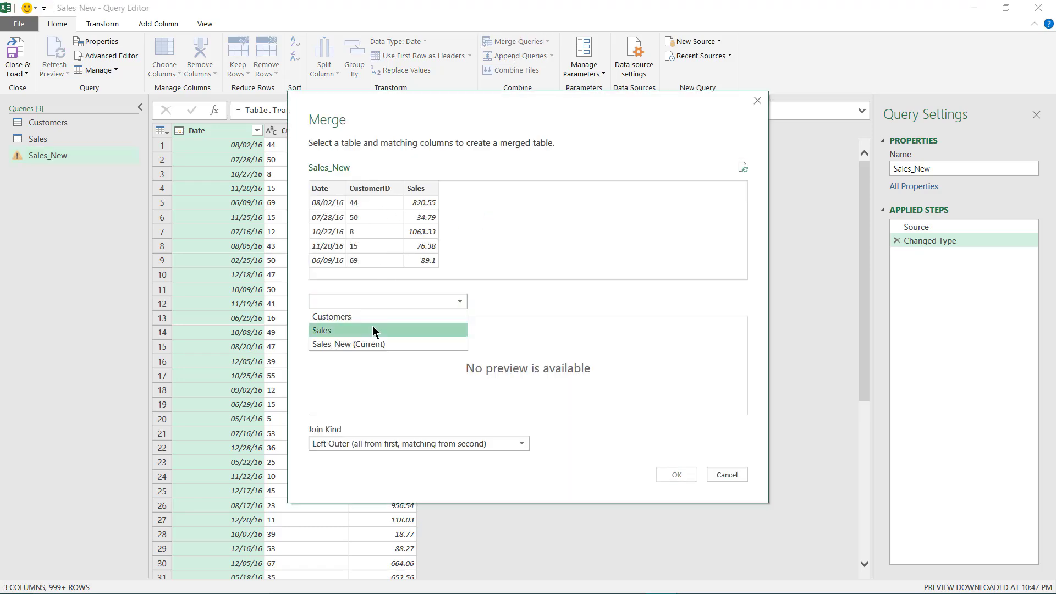
click(374, 318)
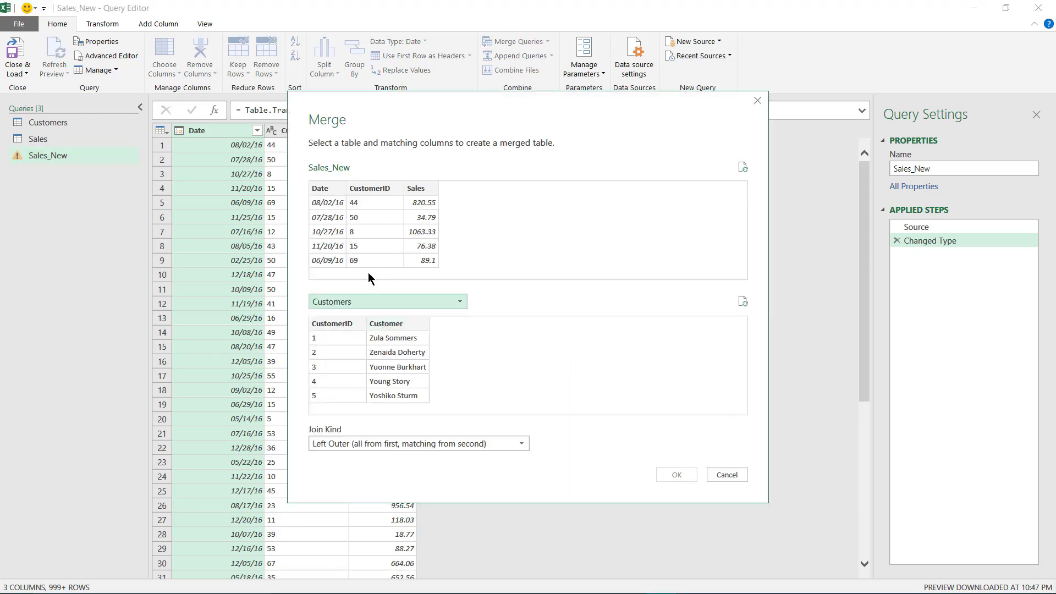
click(370, 188)
click(338, 323)
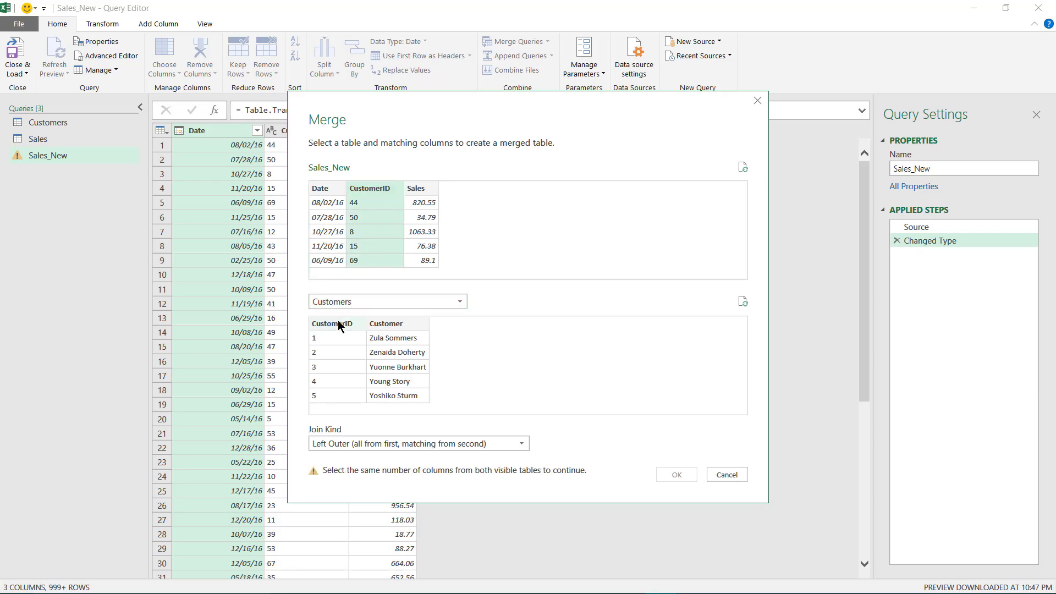
click(394, 442)
click(396, 501)
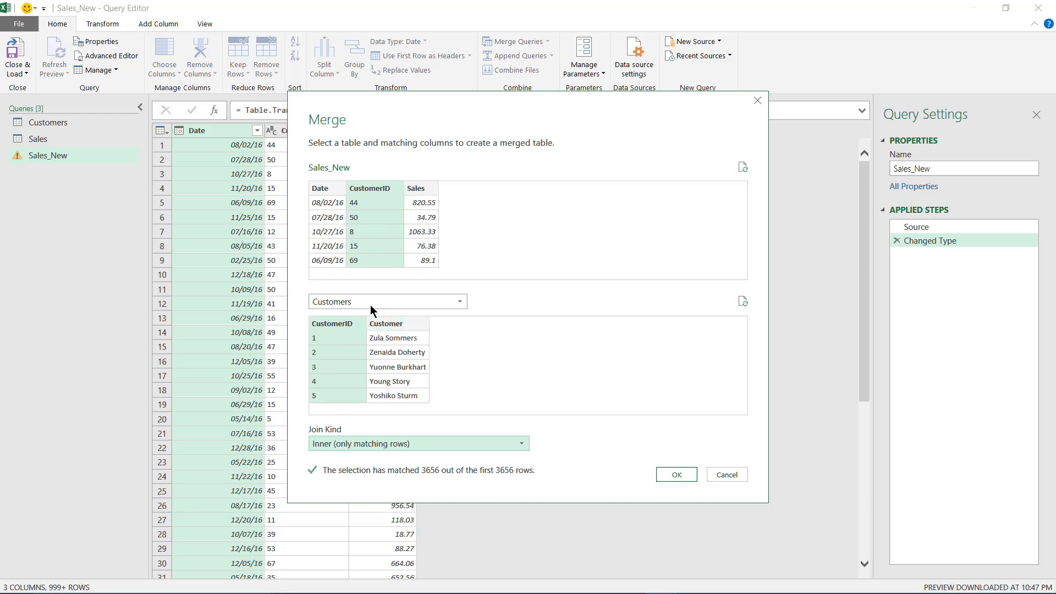
click(676, 475)
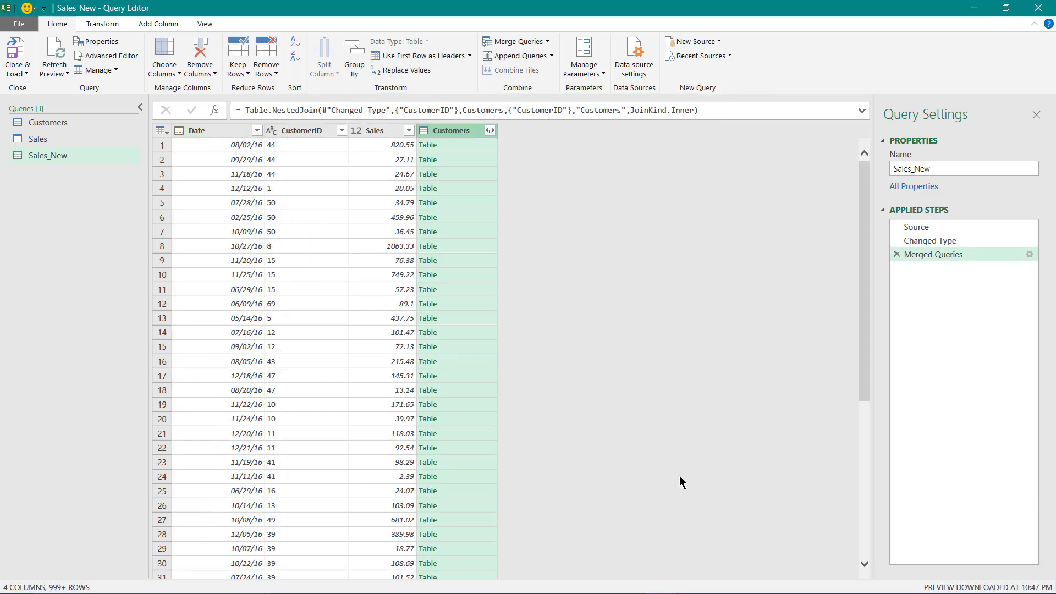
right_click(461, 134)
click(503, 159)
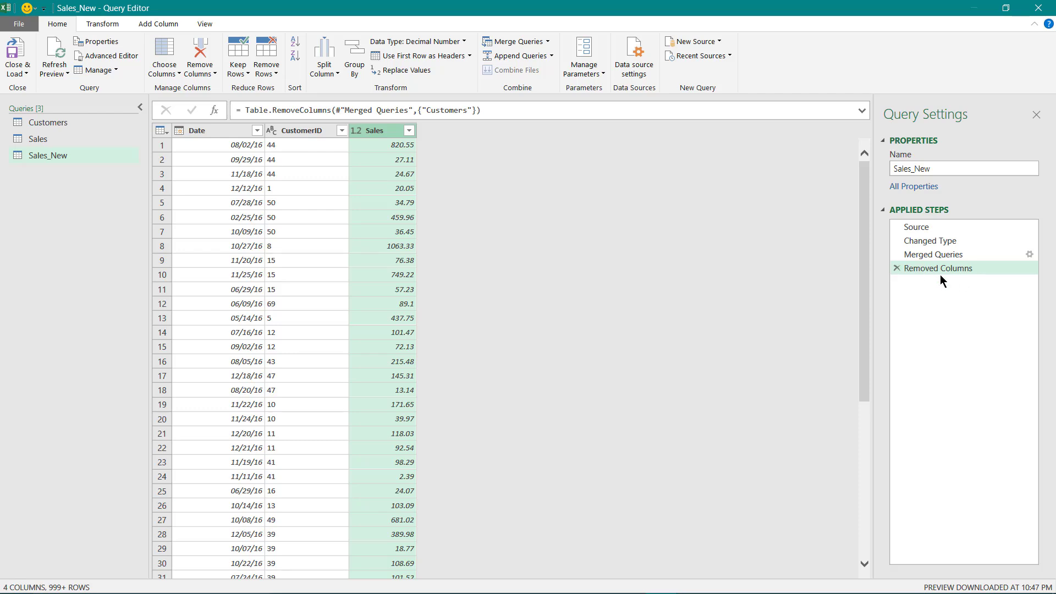
- Add Start of Month and End of Month columns derived from the Date column
click(215, 132)
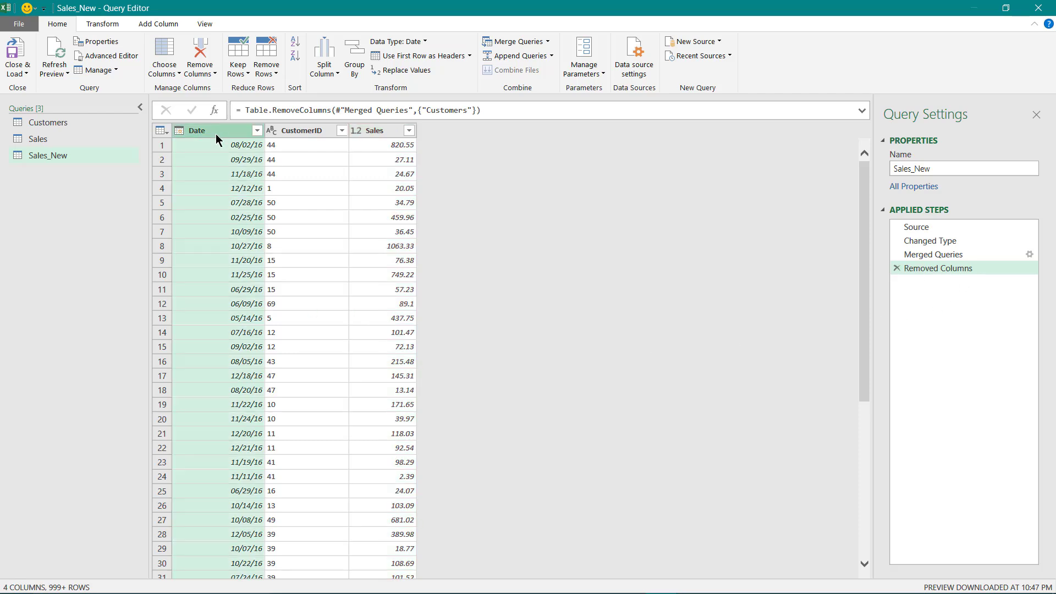
click(151, 23)
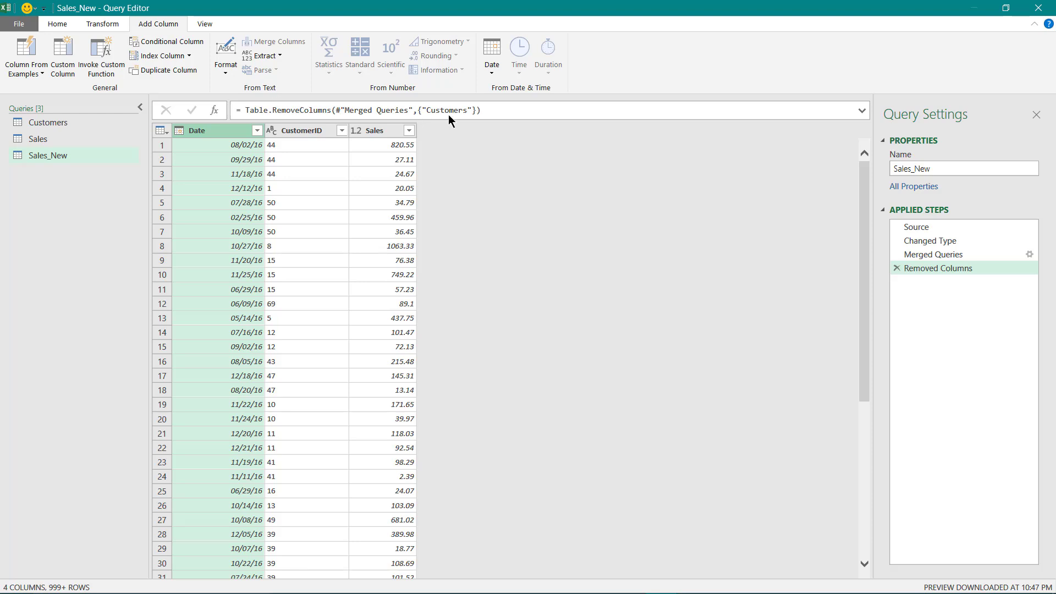
click(494, 68)
mouse_move(544, 148)
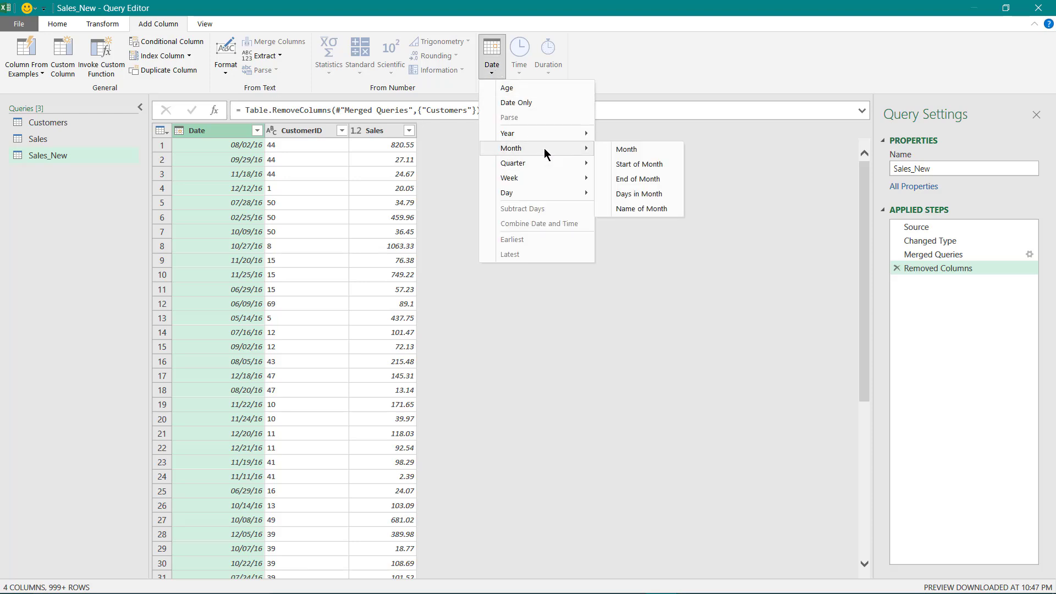
click(638, 164)
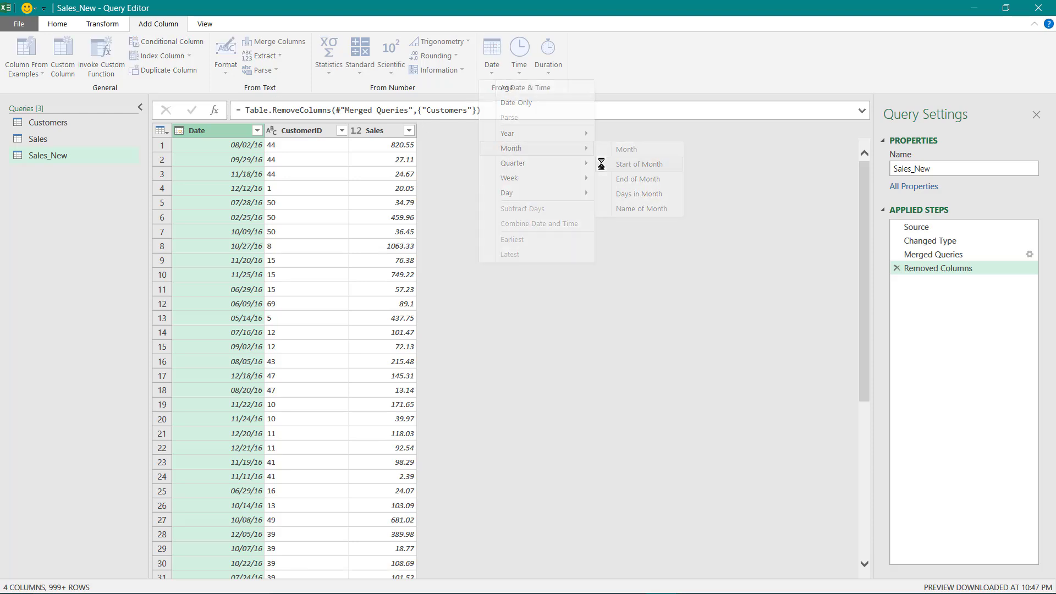
click(231, 132)
click(485, 57)
mouse_move(559, 148)
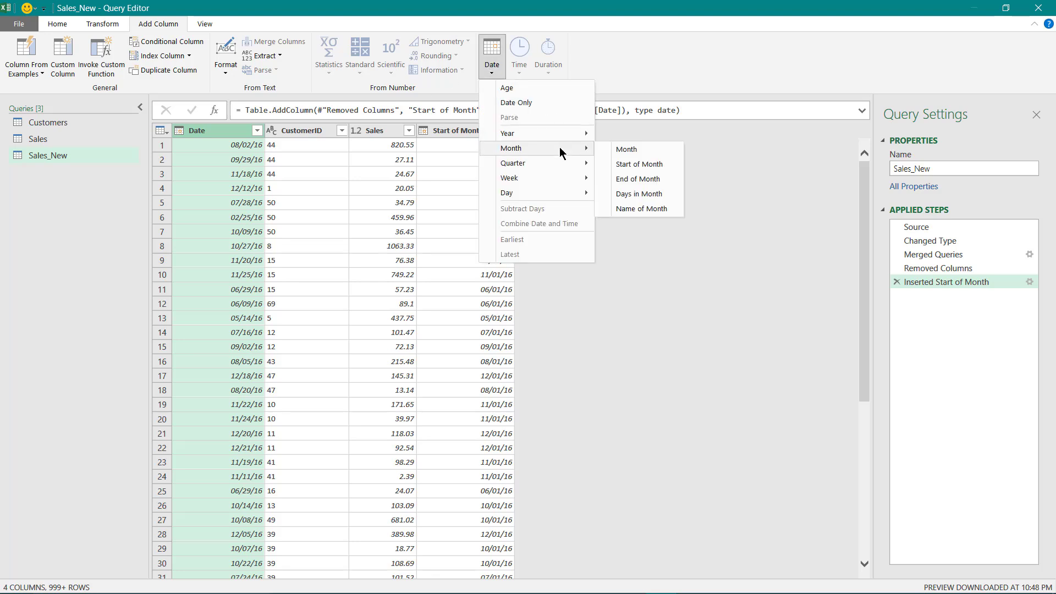
click(646, 181)
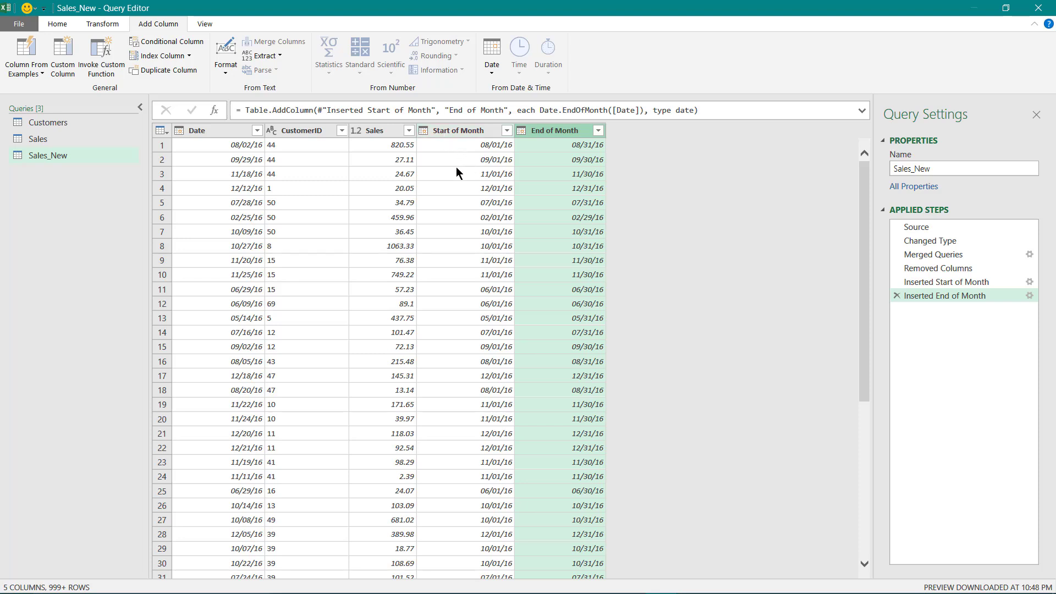
- Group the rows by CustomerID, Start of Month and End of Month, summing Sales into a new Total Sales column
click(451, 134)
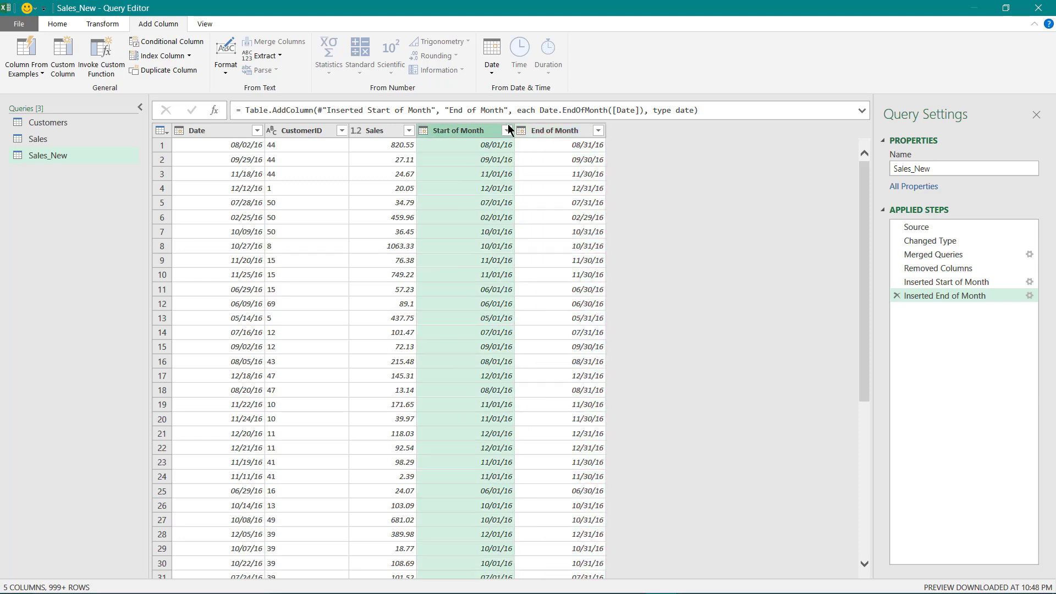
ctrl+click(563, 134)
ctrl+click(302, 132)
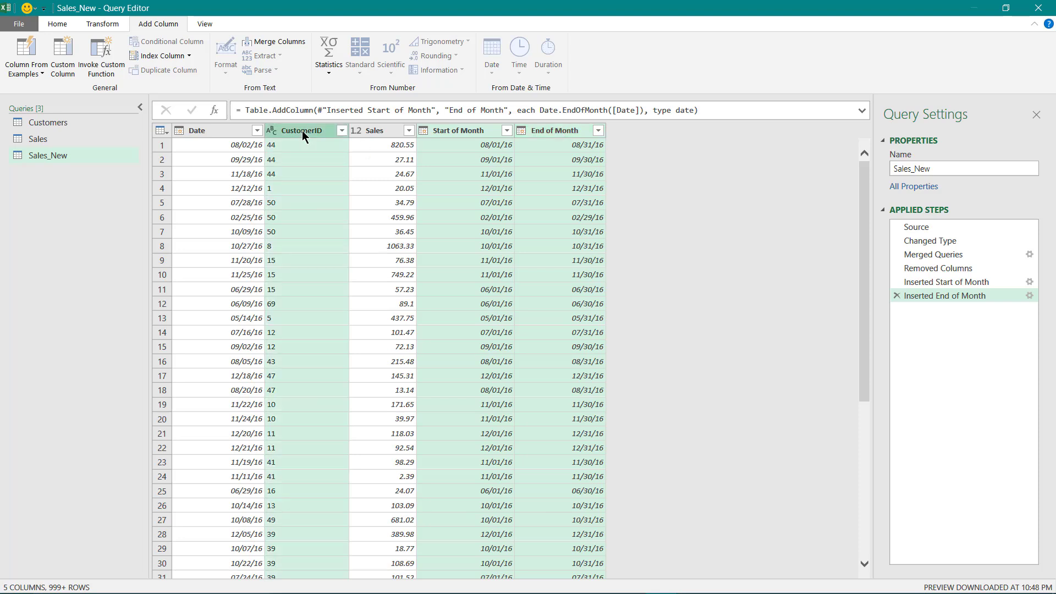
click(92, 25)
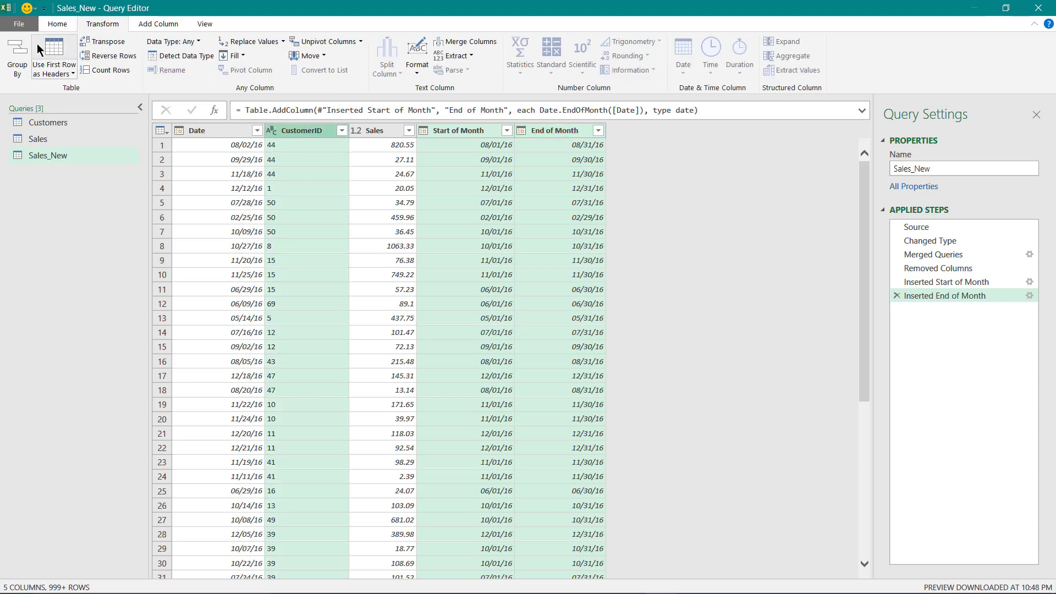
click(18, 55)
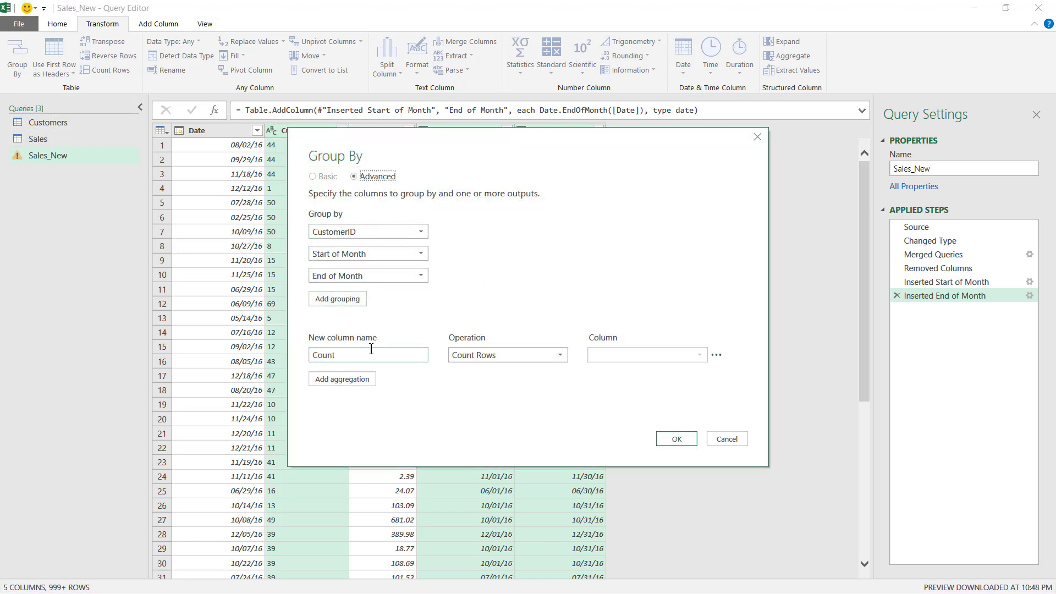
drag(371, 352, 283, 351)
text(Total Sales)
click(477, 356)
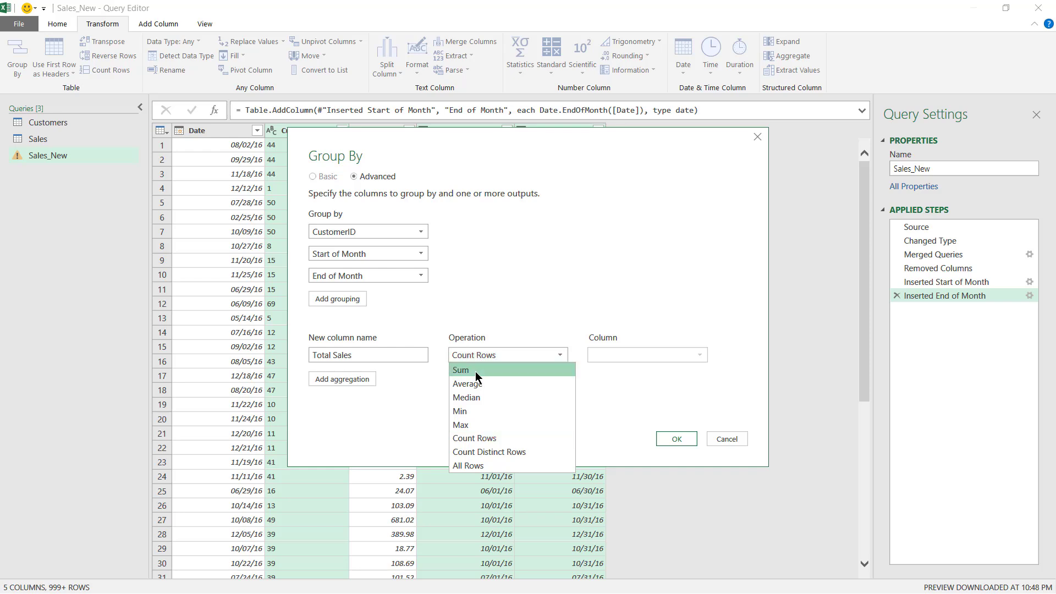
click(476, 371)
click(627, 358)
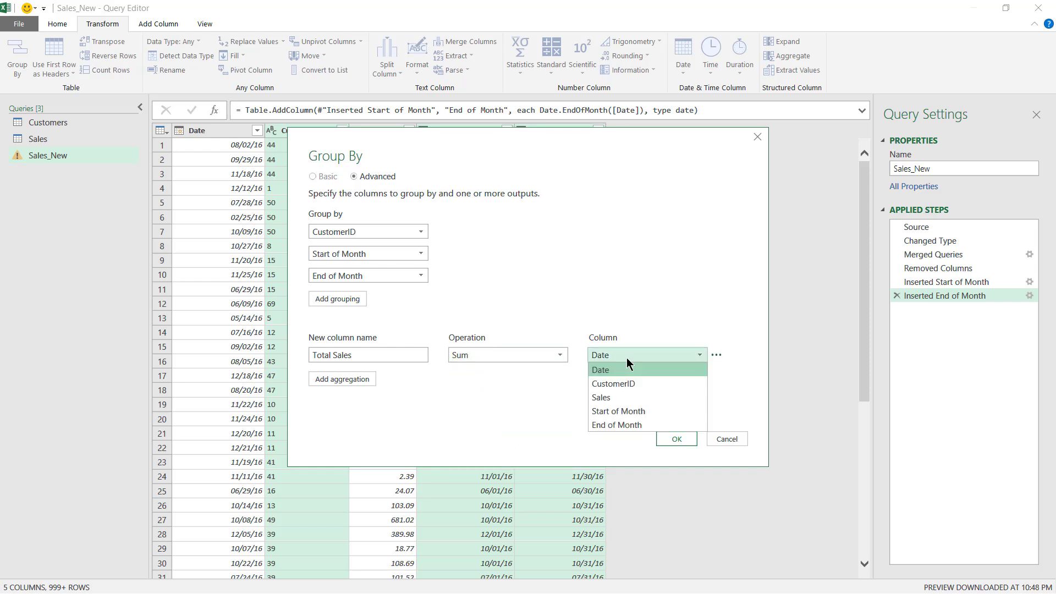
click(627, 400)
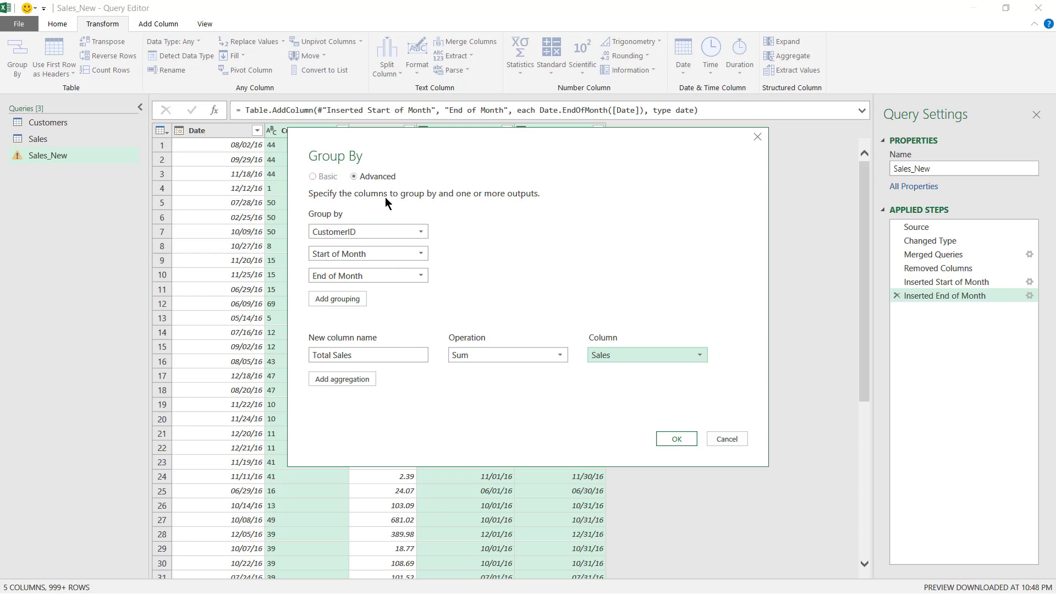
click(676, 439)
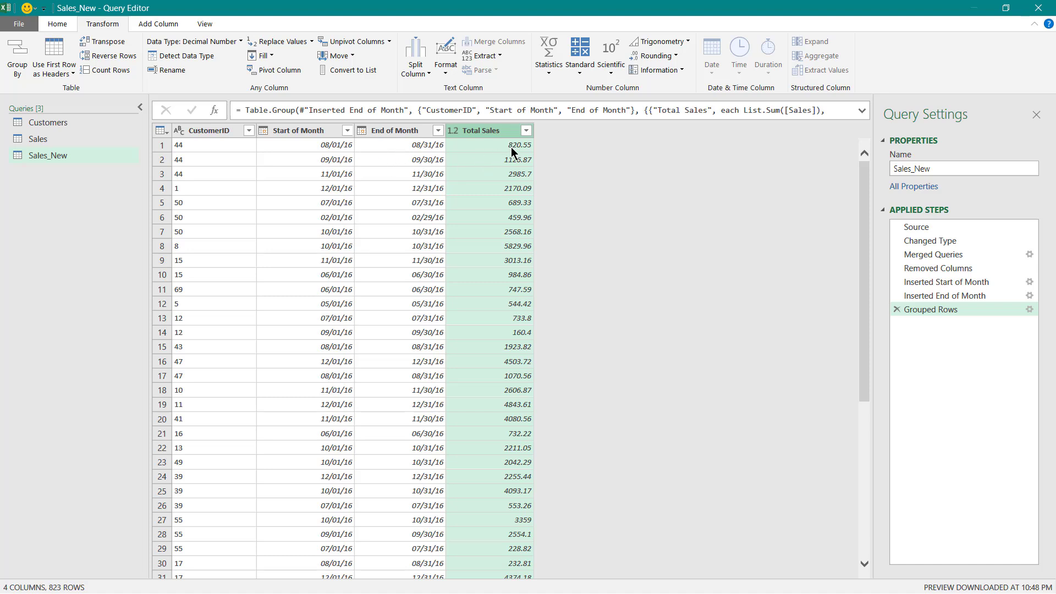
- Start a conditional column and add five Else If rules to it
click(160, 24)
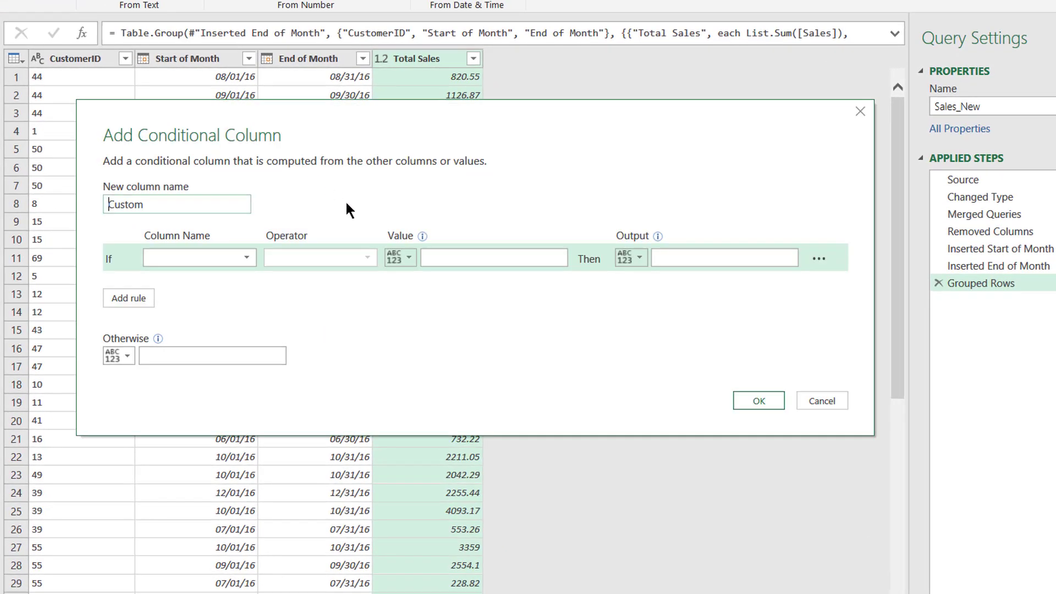
click(137, 298)
click(133, 324)
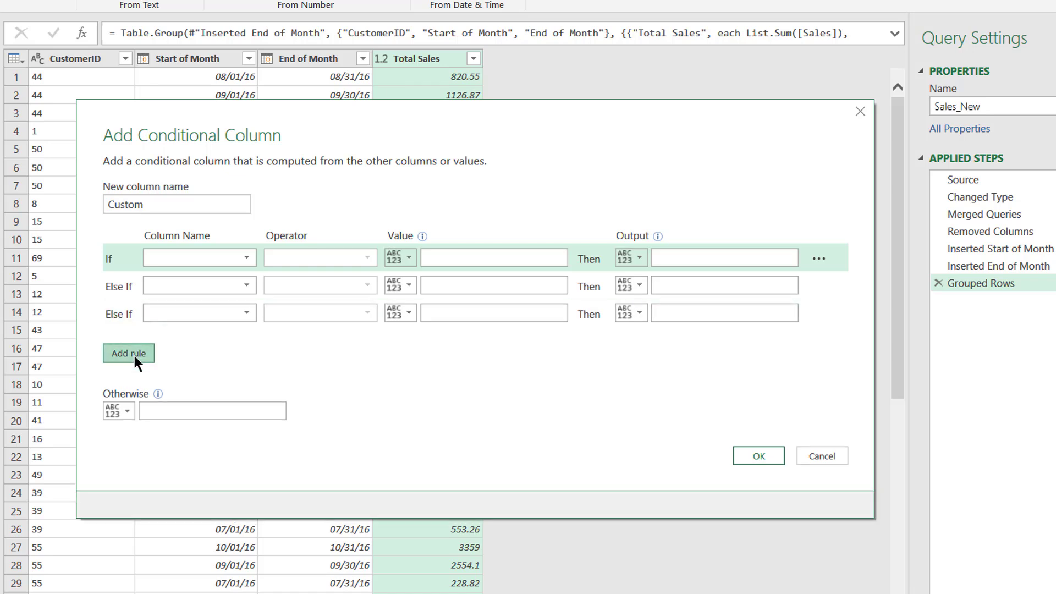
click(133, 353)
click(133, 379)
click(133, 407)
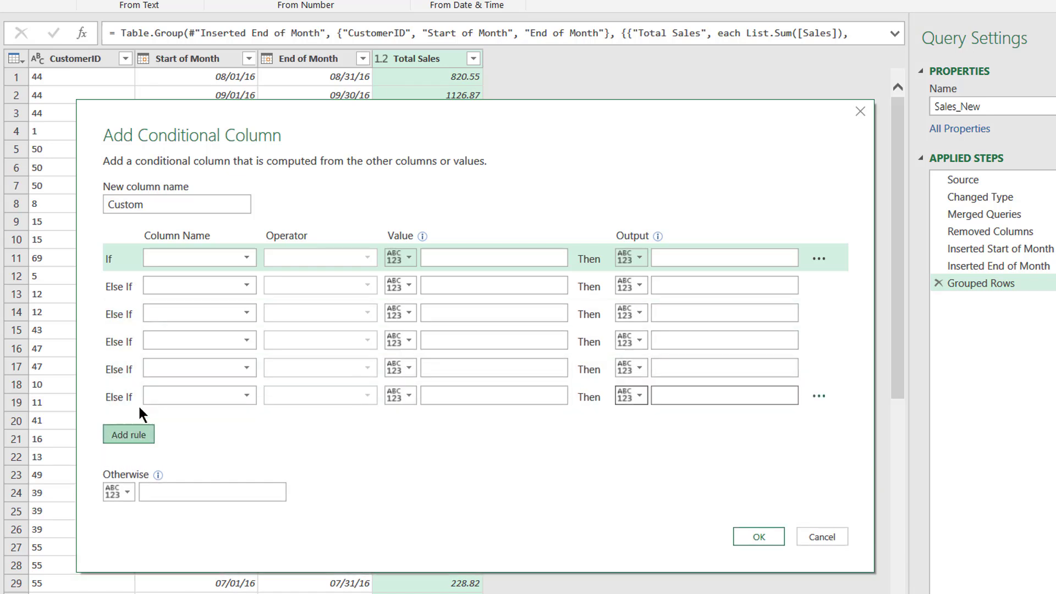
- Define the first rule so that Total Sales less than or equal to 1000 outputs "0 to 1000"
click(247, 257)
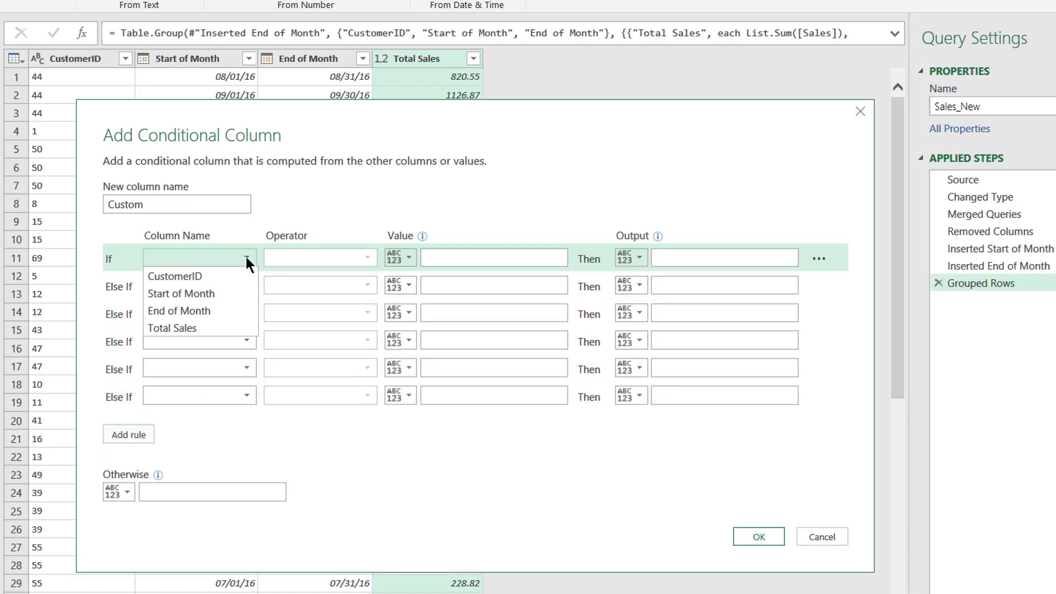
click(213, 326)
click(353, 257)
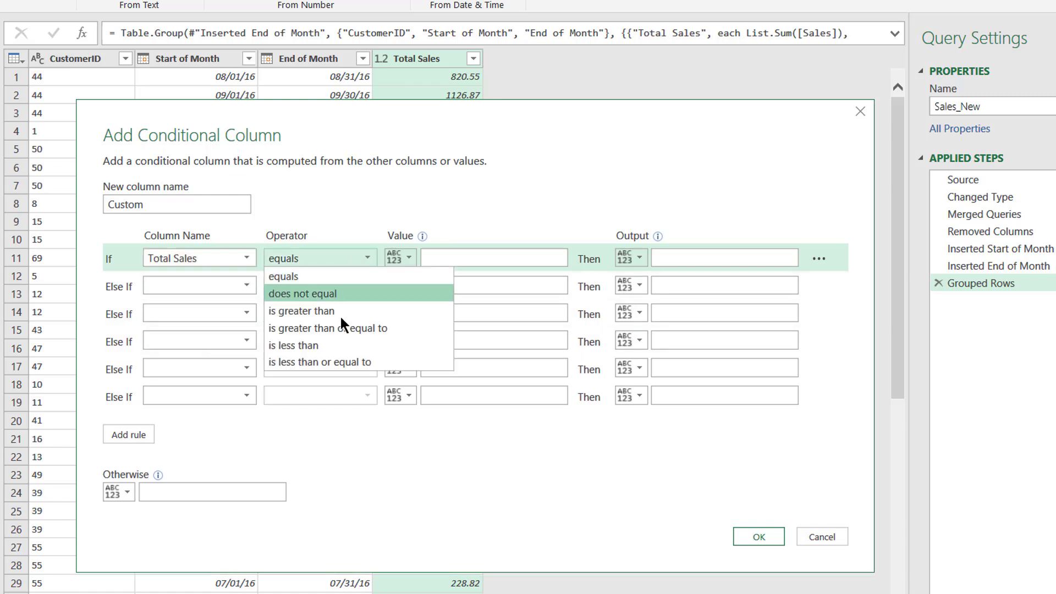
click(343, 361)
click(483, 257)
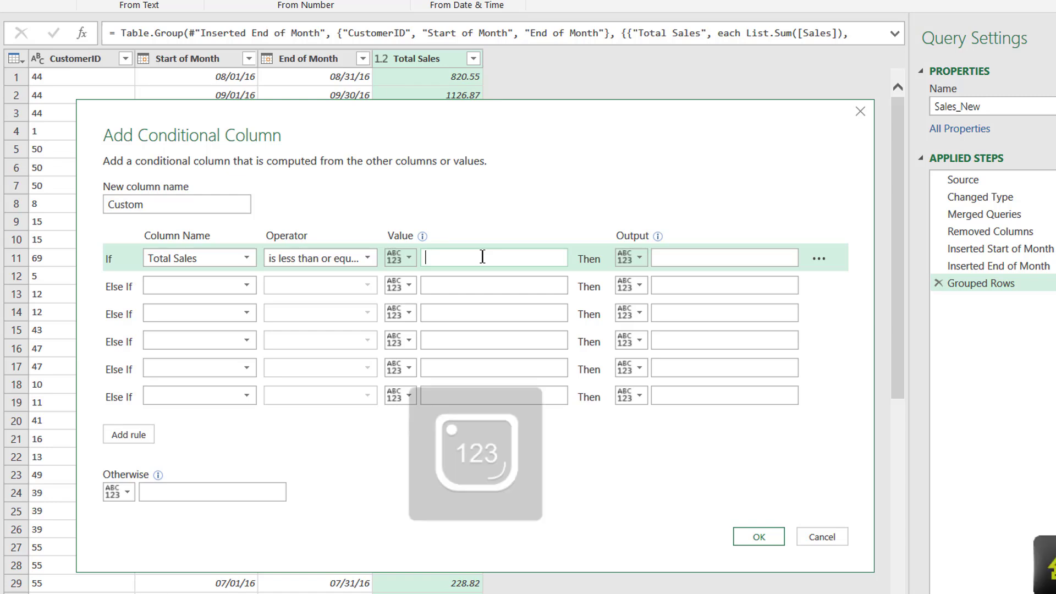
text(1000)
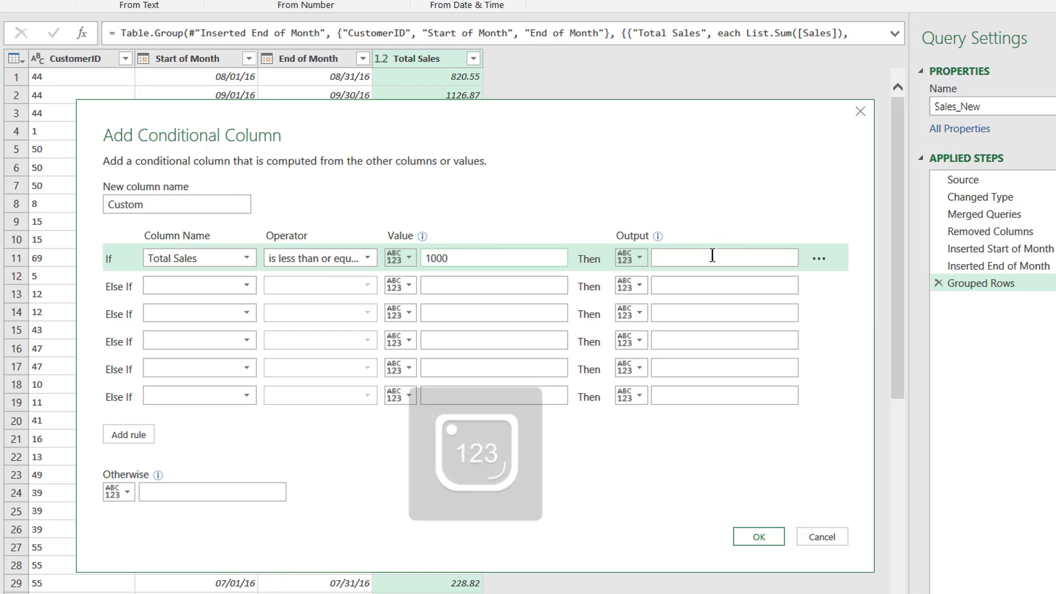
text(0)
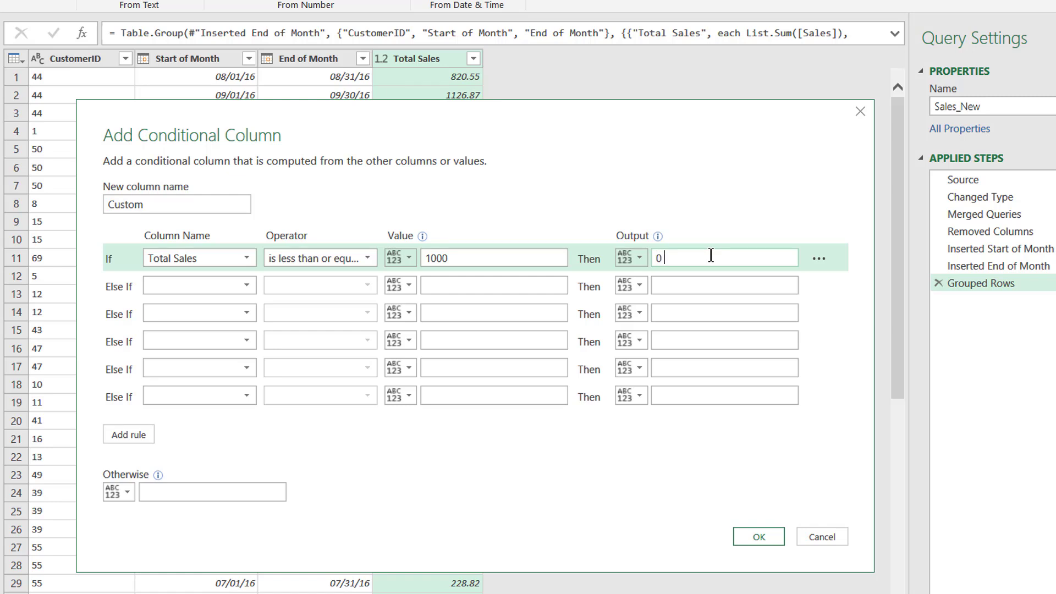
text( to 1000)
- Define the second rule so that Total Sales less than or equal to 2000 outputs "1001 to 2000"
click(222, 284)
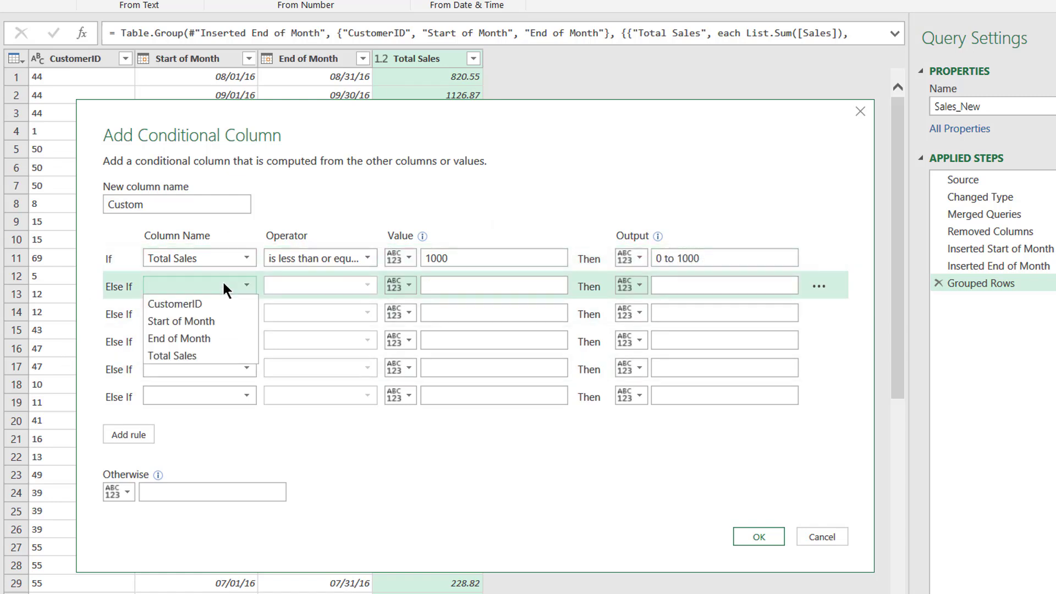
click(219, 354)
click(364, 285)
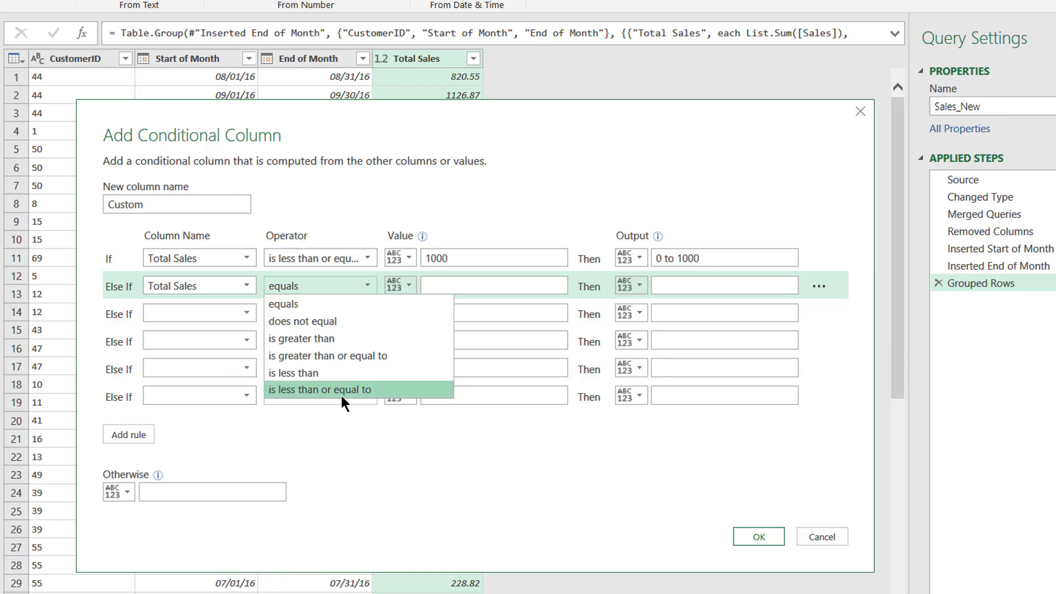
click(349, 391)
click(462, 285)
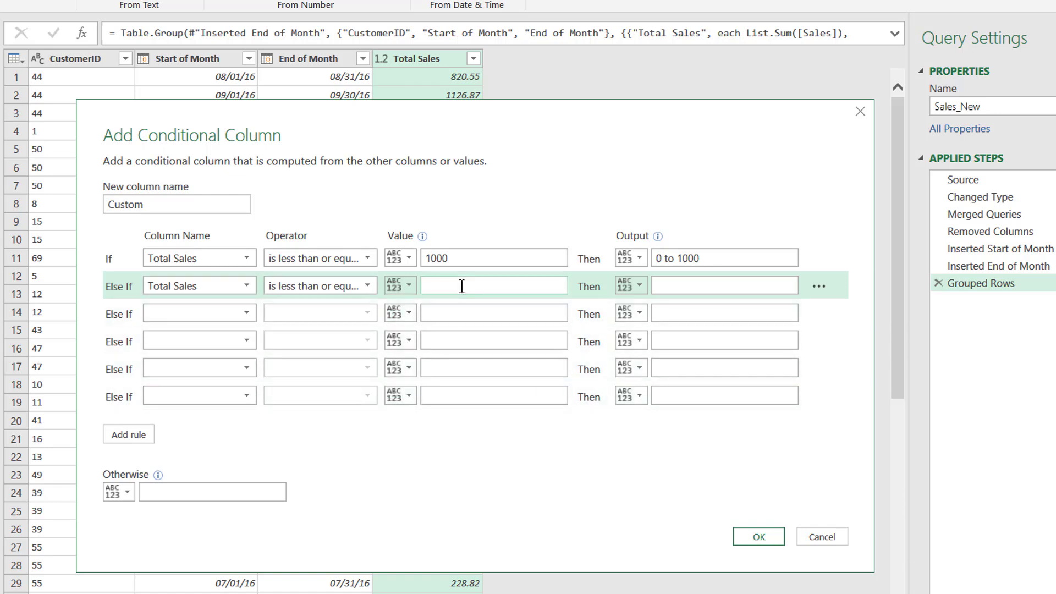
text(200010)
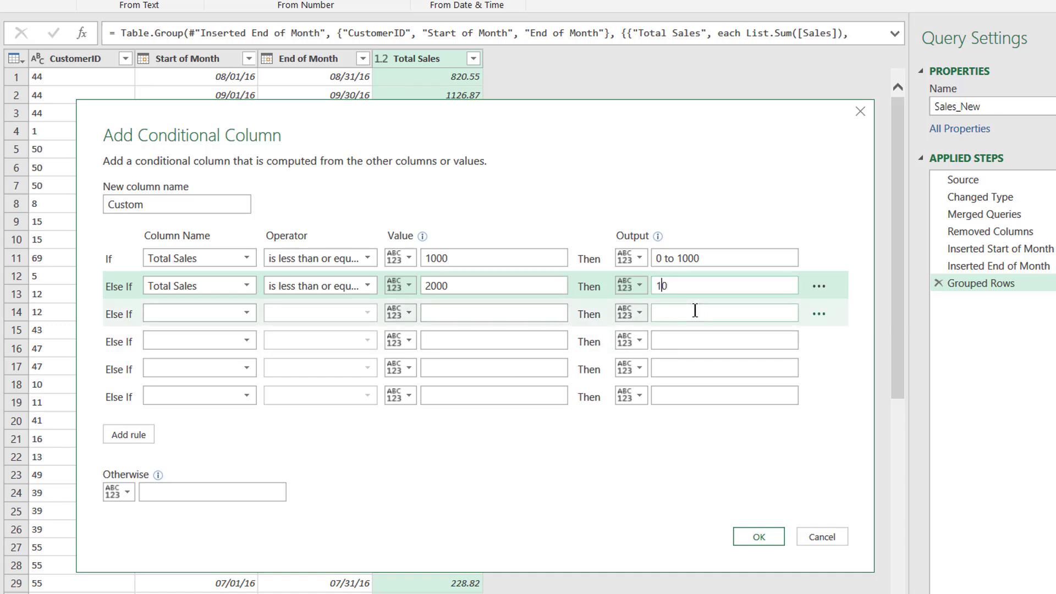
text(01 to 2000)
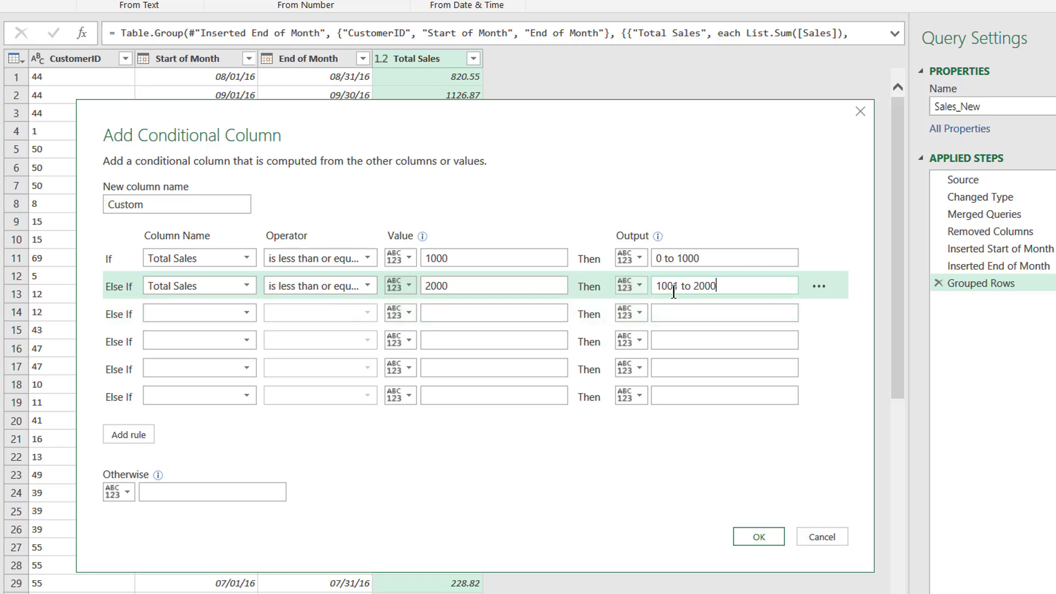
- Define the third rule so that Total Sales less than or equal to 3000 outputs "2001 to 3000"
click(210, 309)
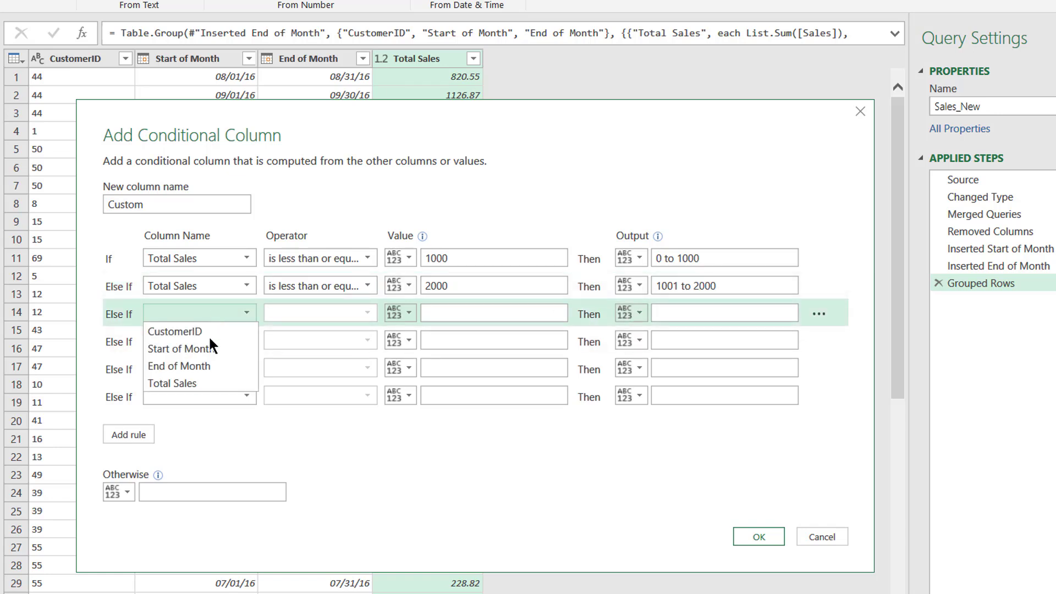
click(217, 385)
click(340, 313)
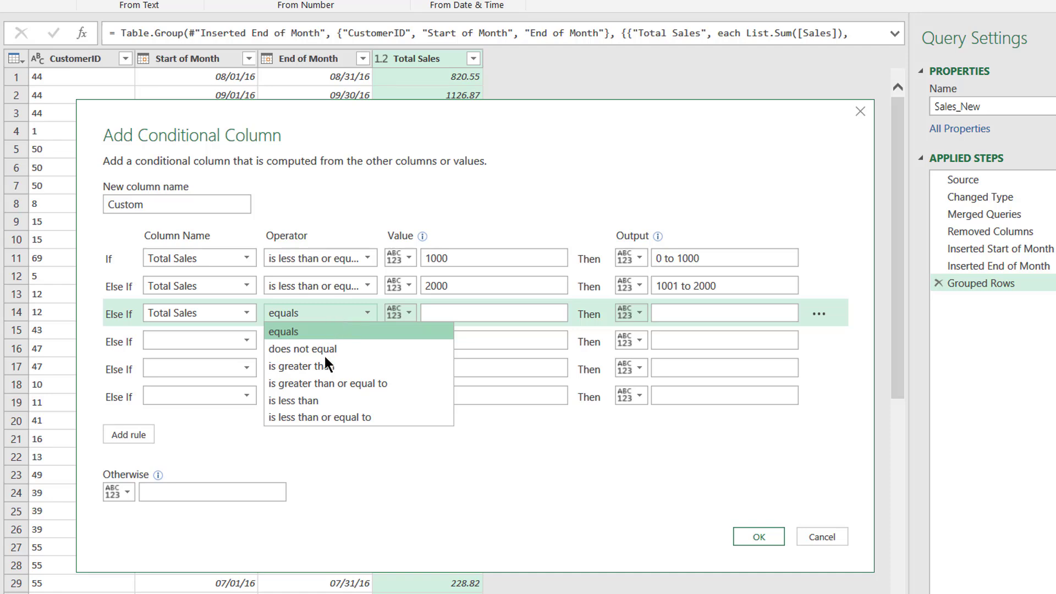
click(355, 417)
click(495, 312)
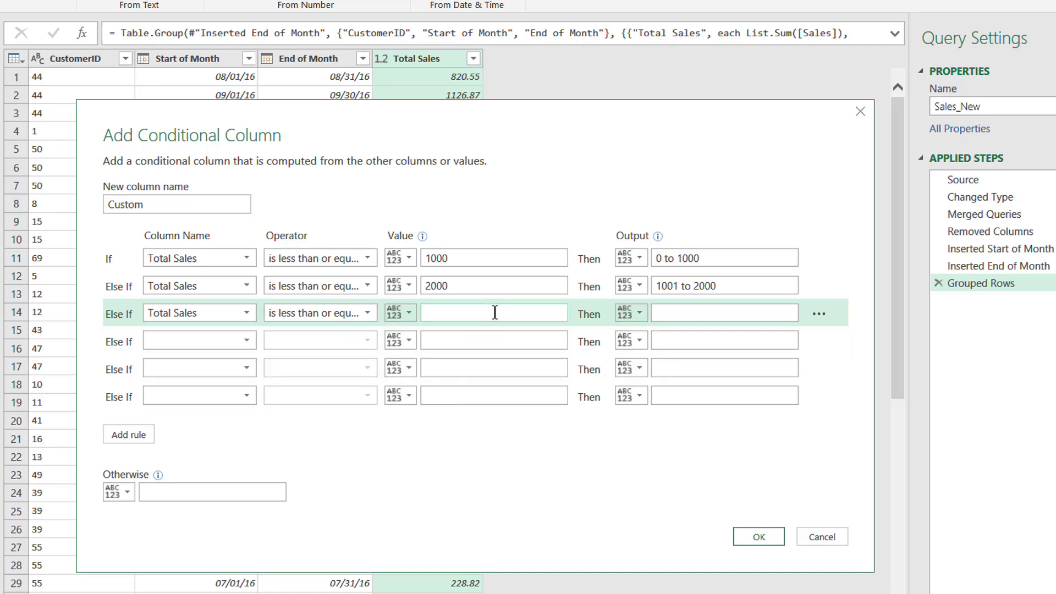
text(3000)
click(676, 312)
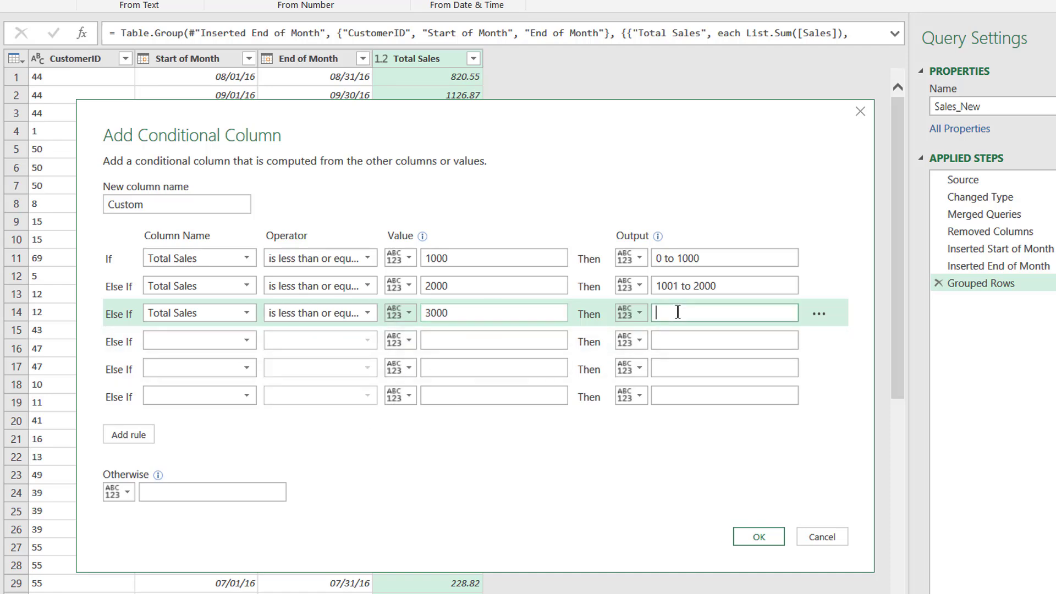
text(200)
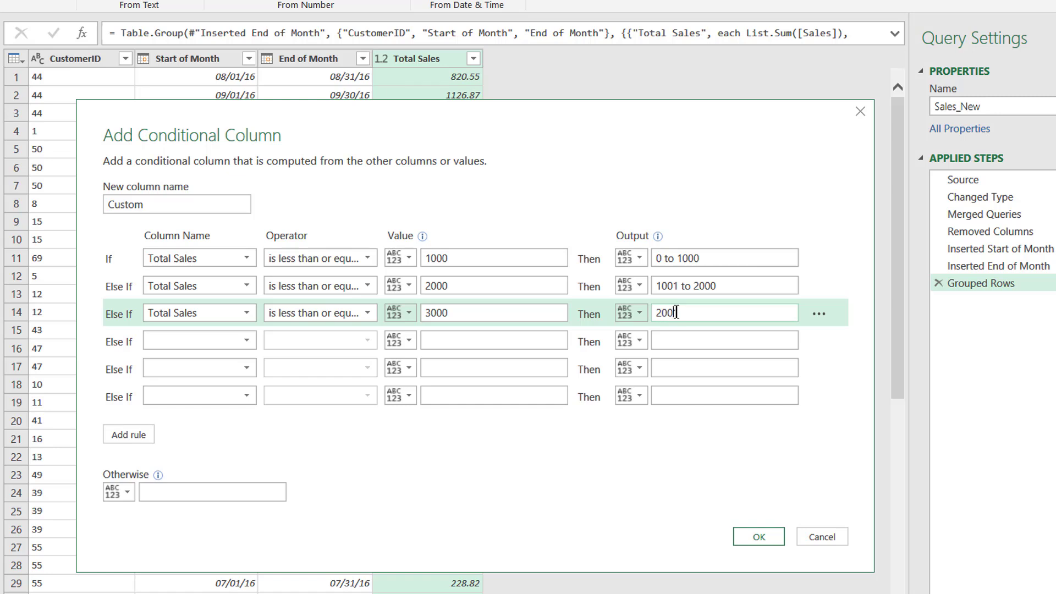
text(1 to 3000)
- Define the fourth rule so that Total Sales less than or equal to 4000 outputs "3001 to 4000"
click(187, 340)
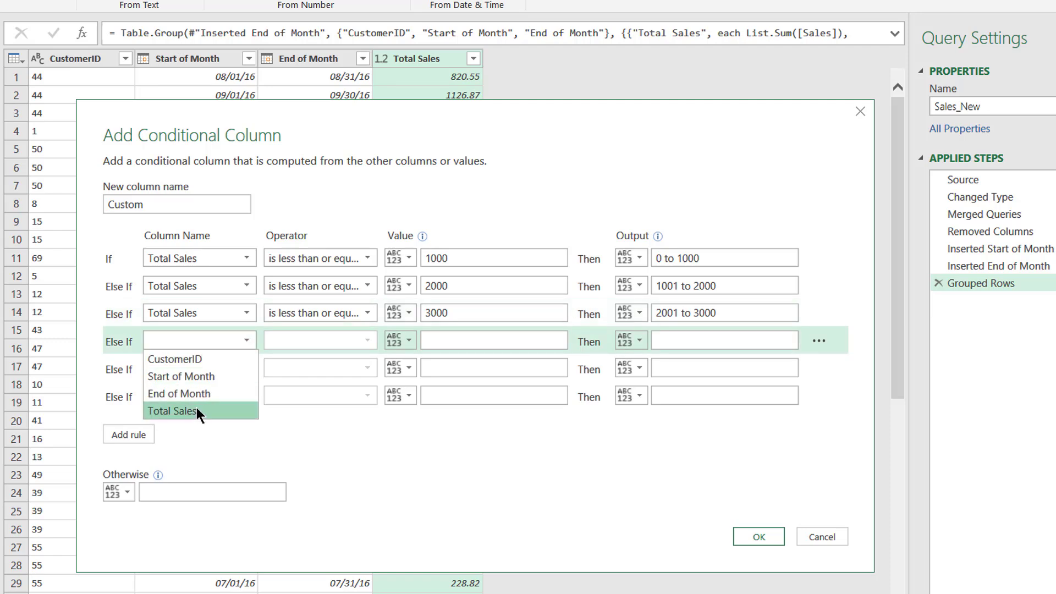
click(196, 408)
click(325, 345)
click(346, 442)
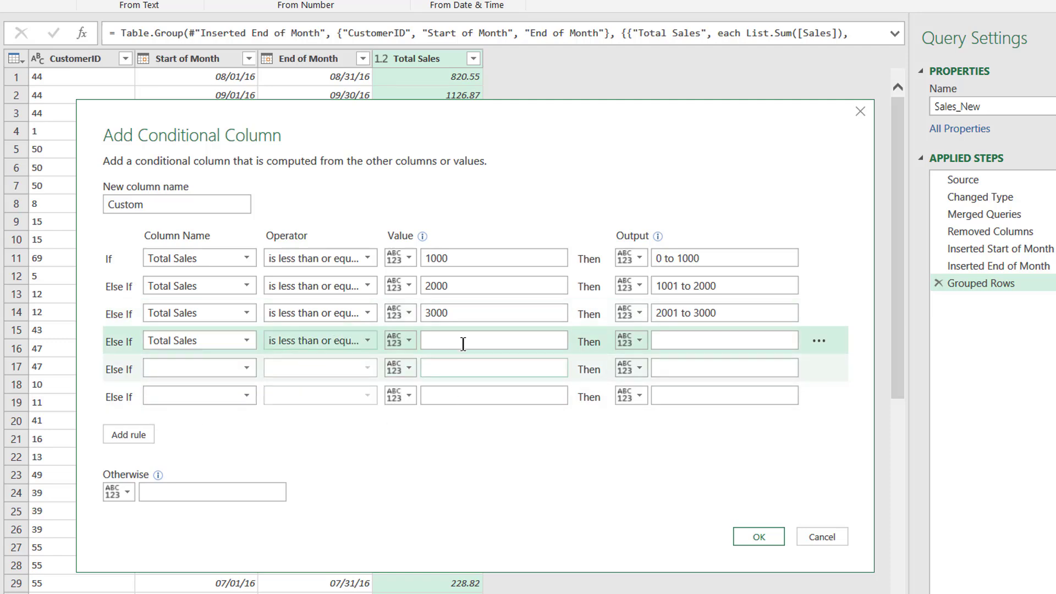
click(463, 344)
text(4000)
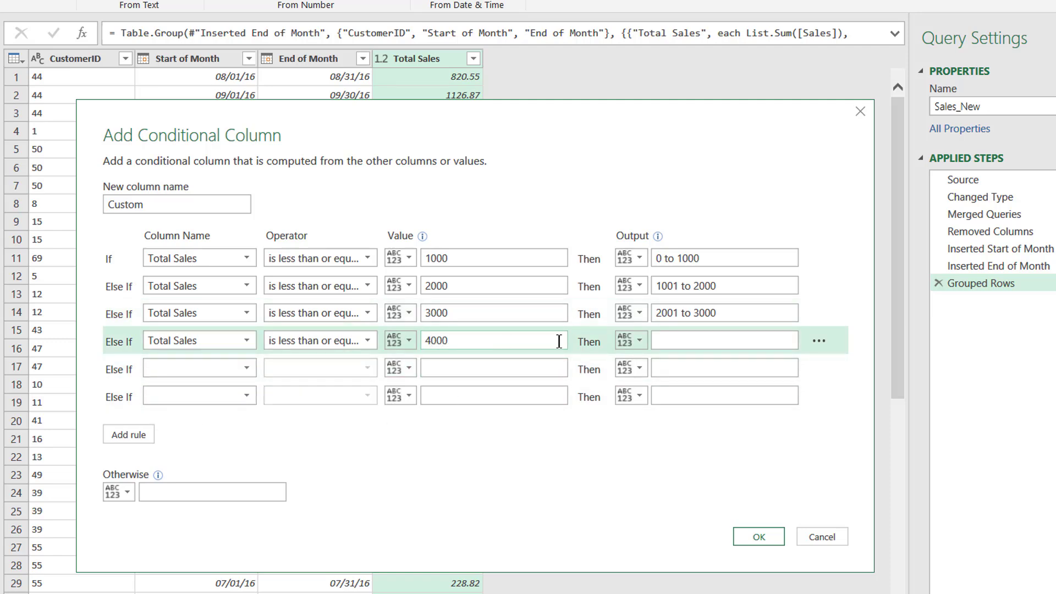
click(685, 341)
text(3)
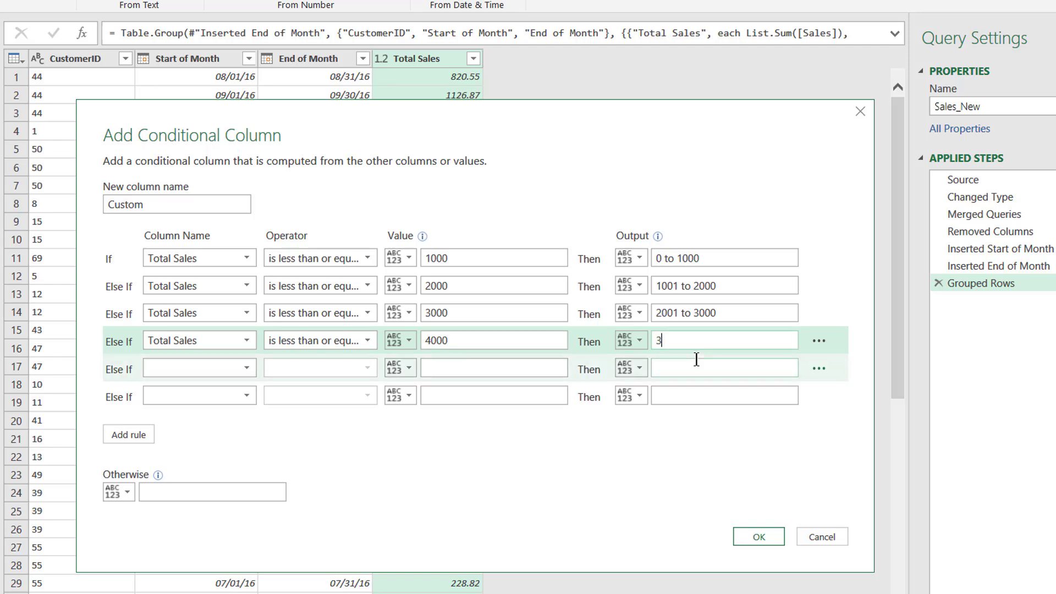
text(001 to 4000)
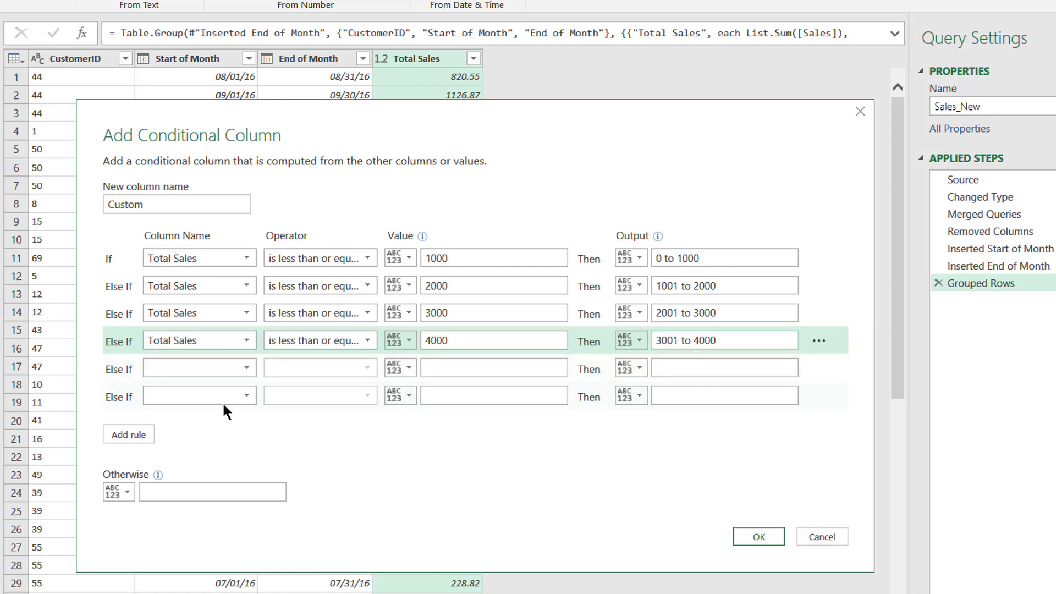
- Define the fifth rule so that Total Sales less than or equal to 5000 outputs "4001 to 5000"
click(222, 367)
click(205, 437)
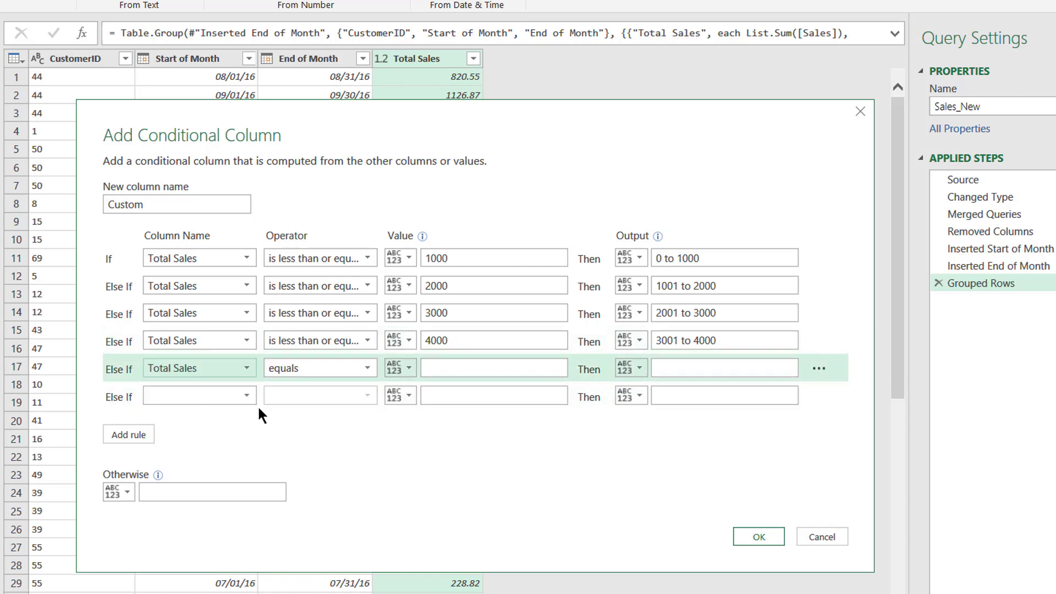
click(302, 372)
click(358, 471)
click(450, 368)
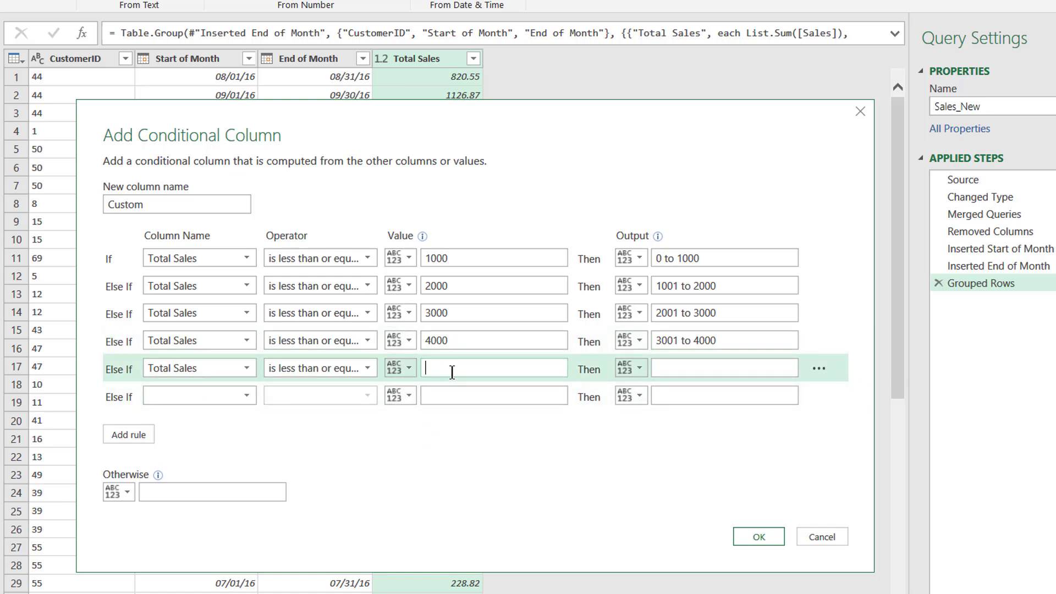
text(5000)
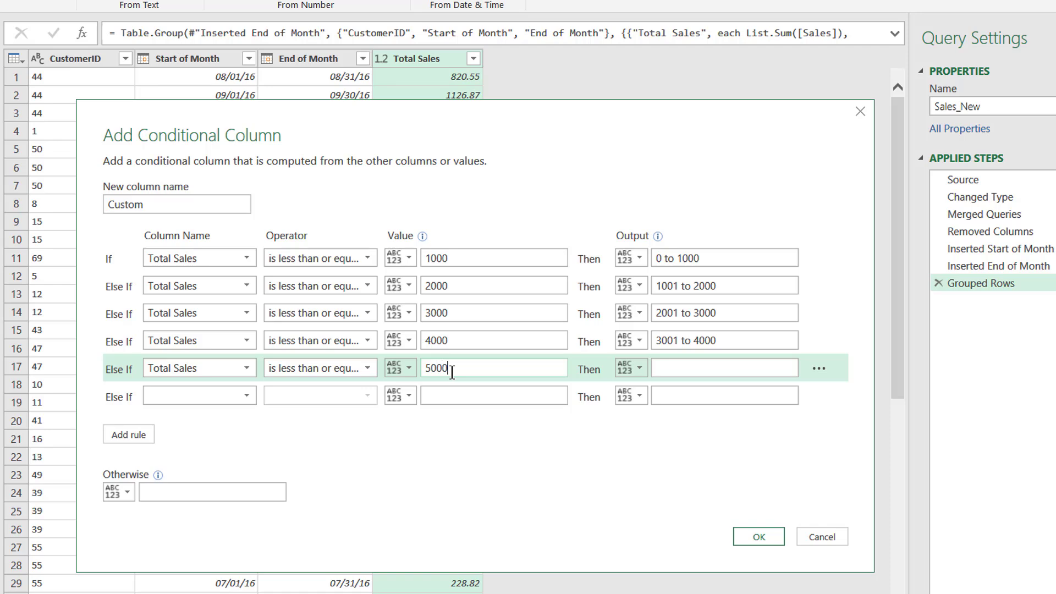
click(688, 369)
text(4000)
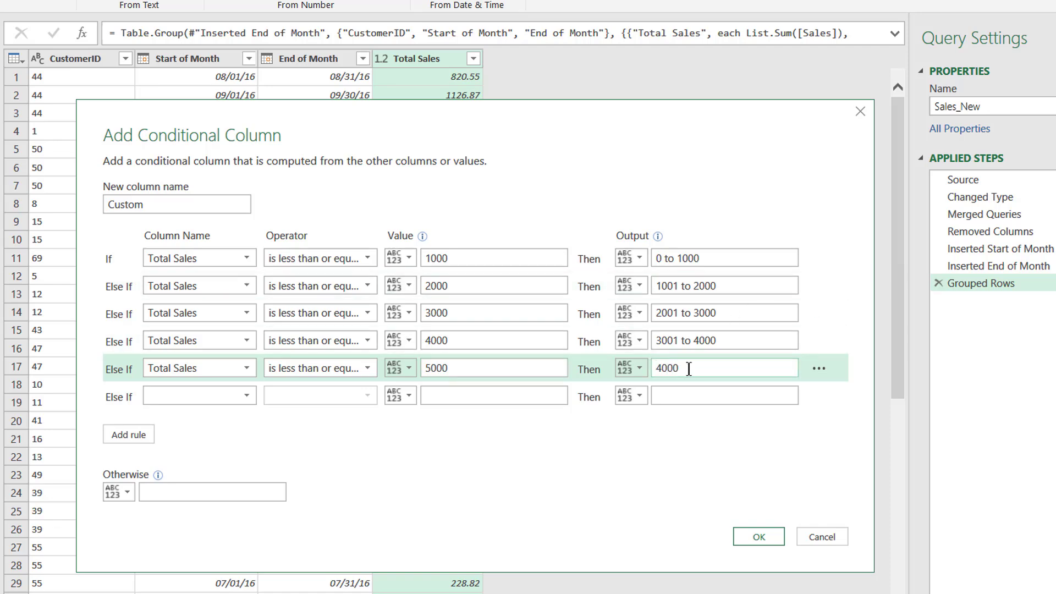
key(BackSpace)
text(1 to 5000)
- Define the sixth rule so that Total Sales less than or equal to 6000 outputs "5001 to 6000"
click(233, 393)
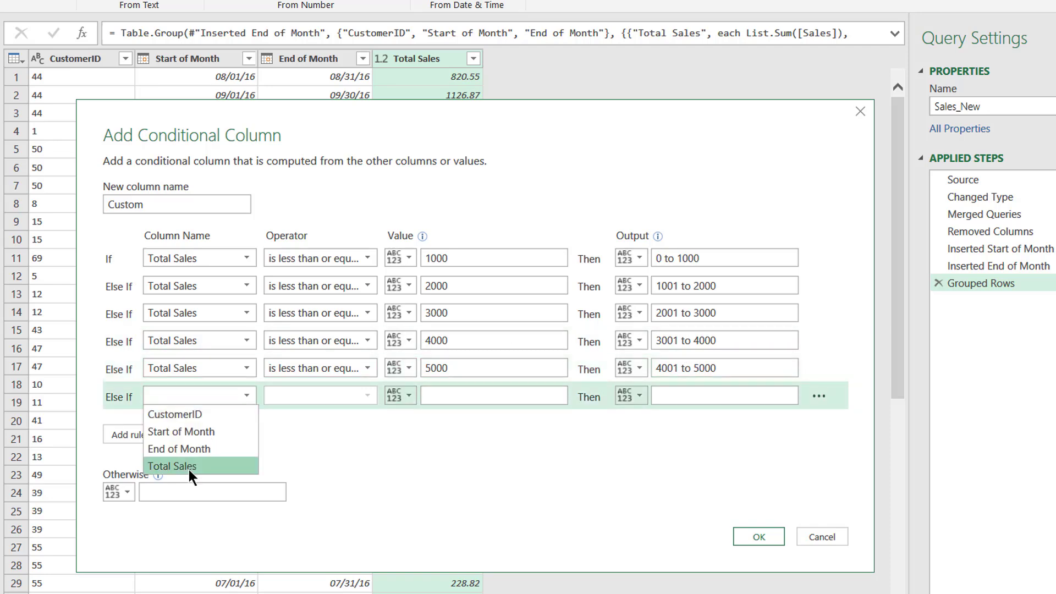
click(189, 468)
click(306, 396)
click(339, 498)
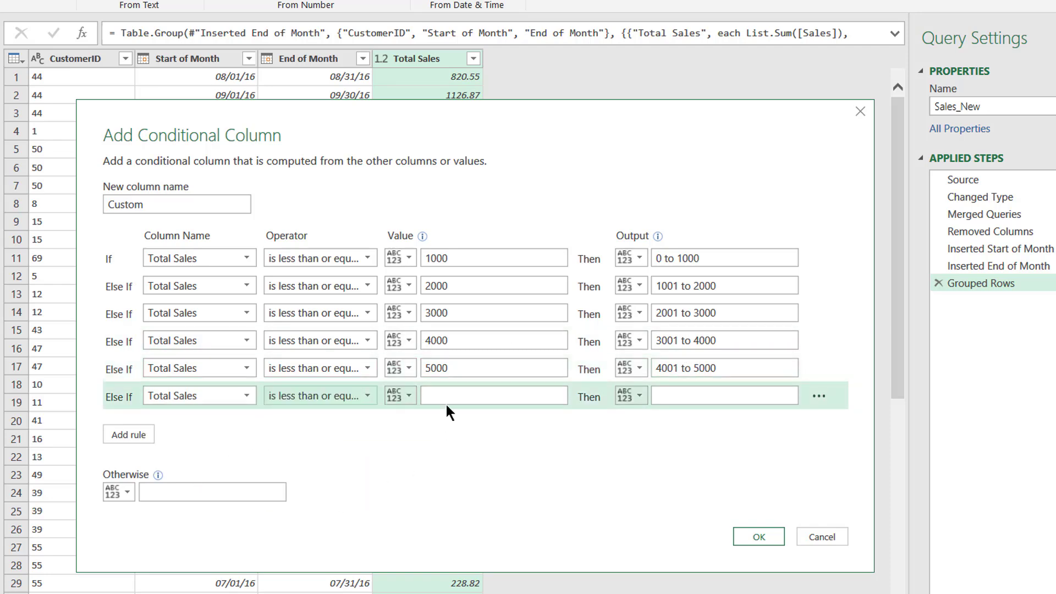
click(454, 391)
text(6000)
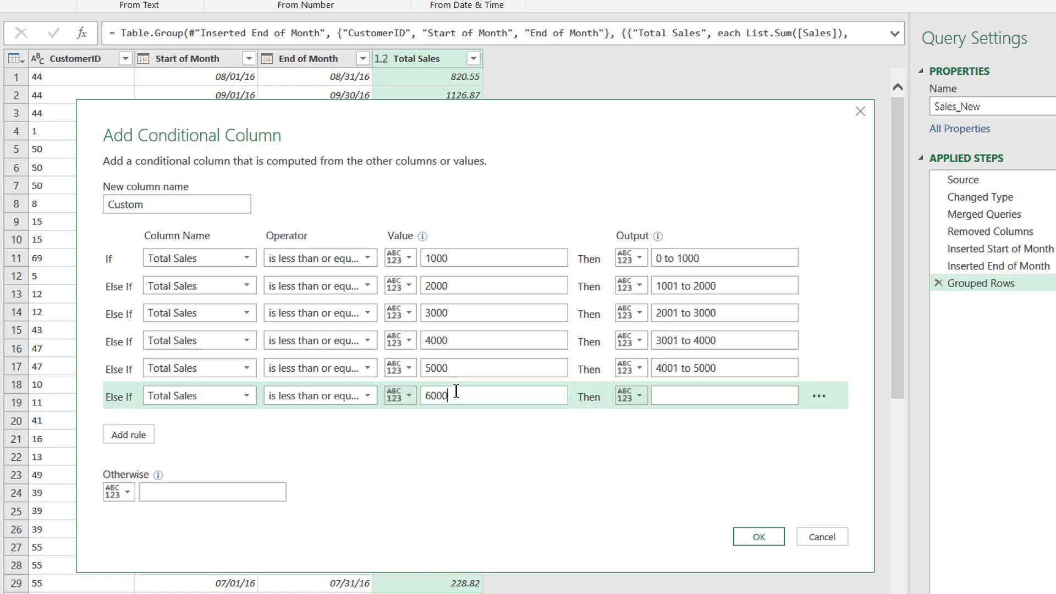
click(668, 391)
text(5001 to 56000)
- Add a seventh rule so that Total Sales less than or equal to 7000 outputs "6001 to 7000"
click(135, 434)
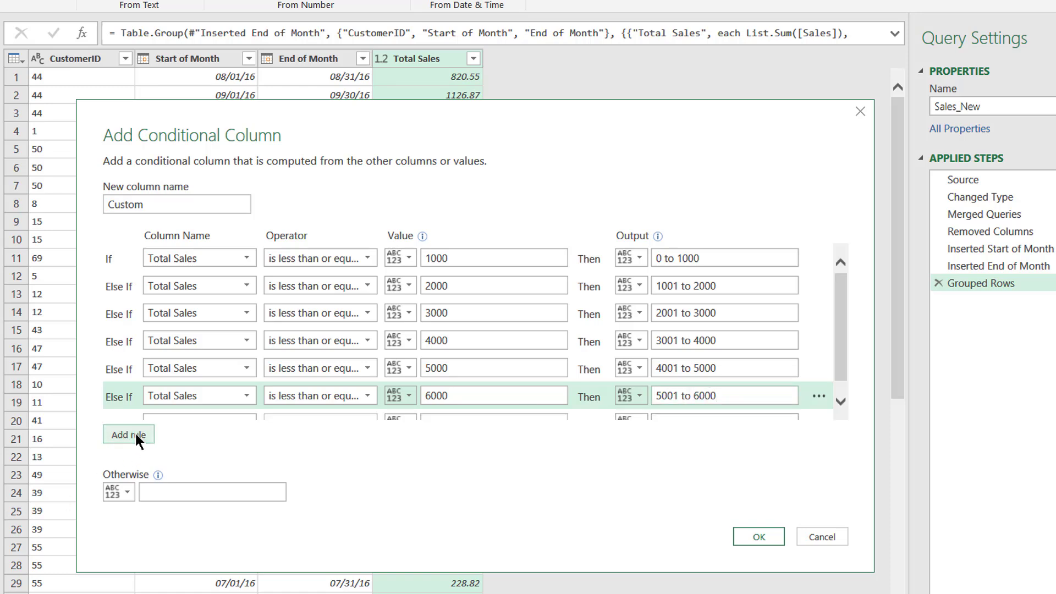
scroll(240, 407, down, 1)
click(236, 406)
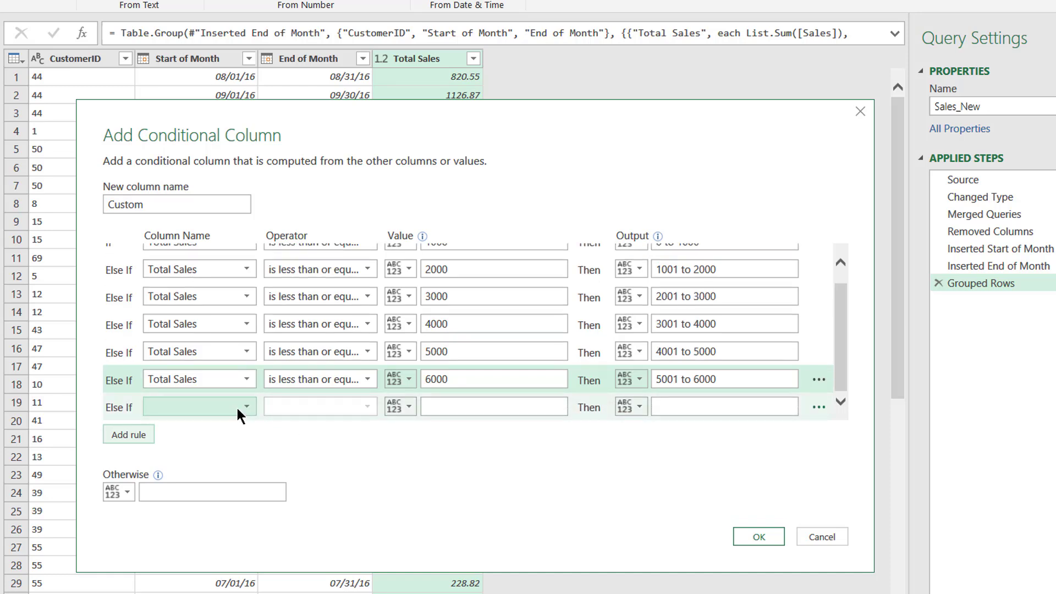
click(208, 476)
click(334, 406)
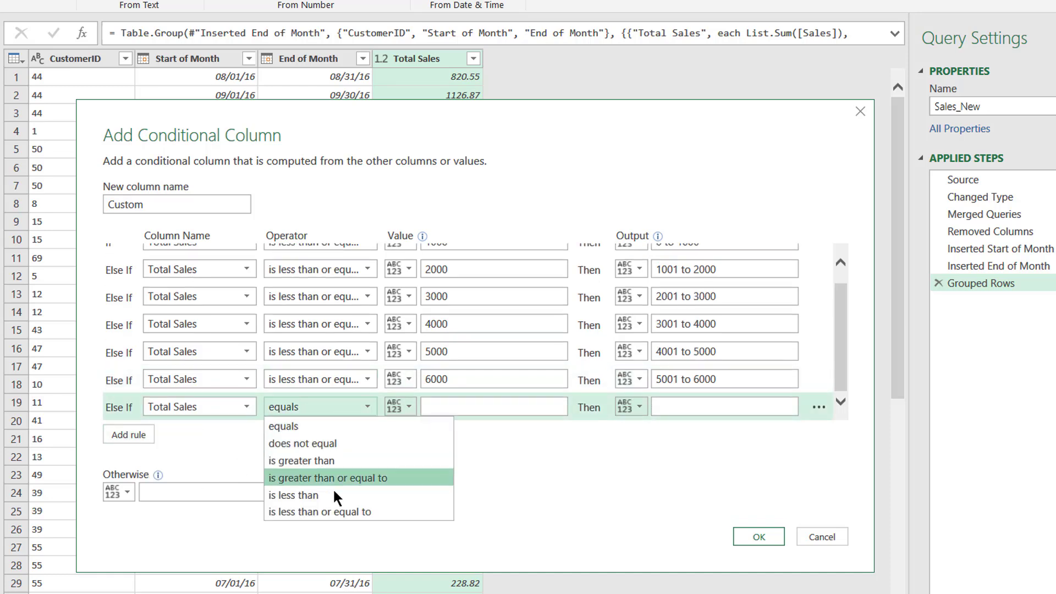
click(345, 509)
click(466, 406)
text(7000)
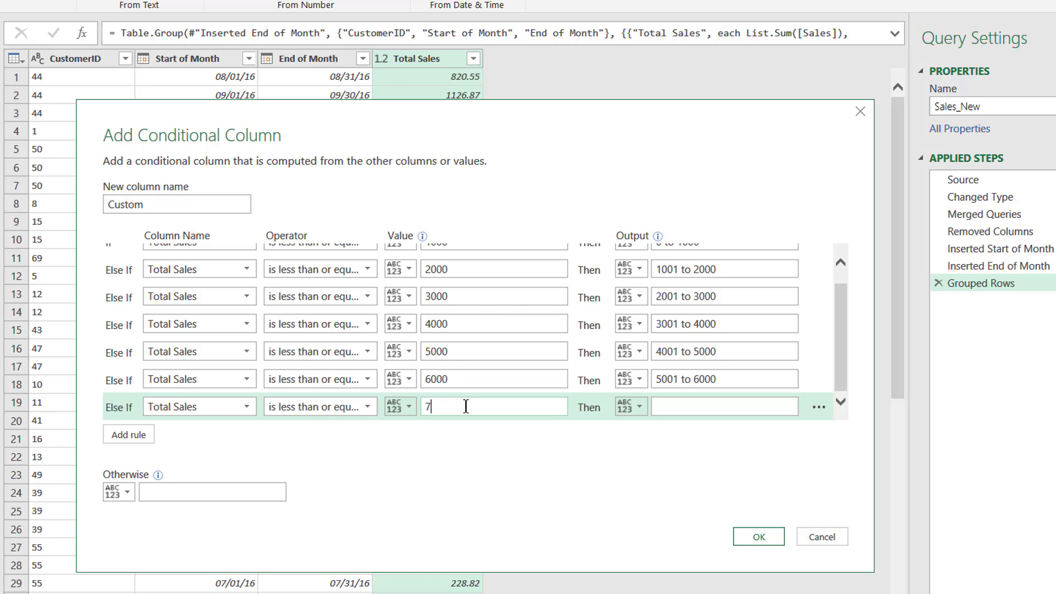
click(685, 408)
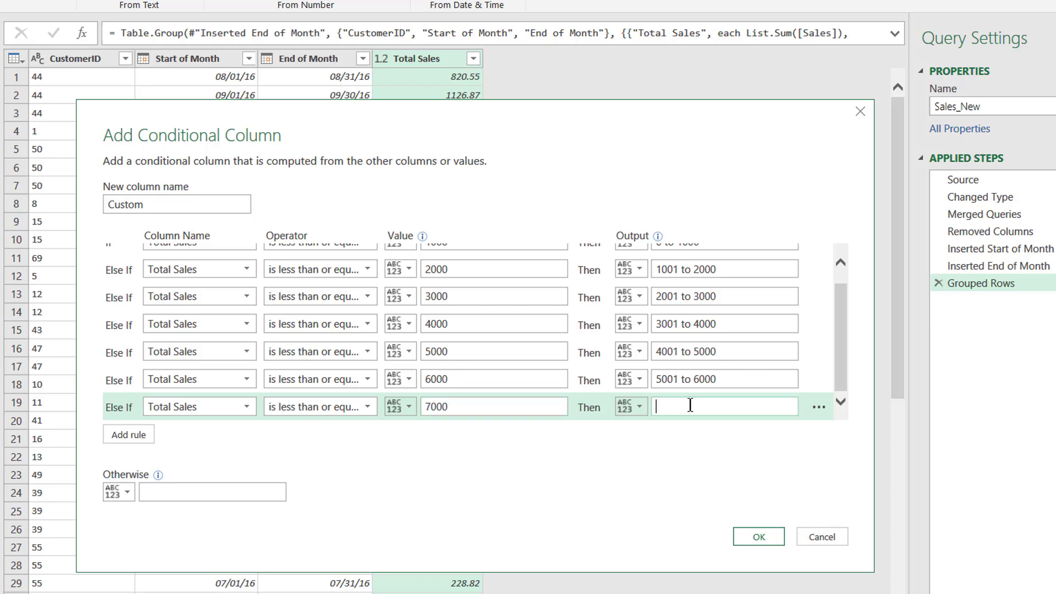
text(6001 to 7000)
- Create the conditional column with "Over 7000" as the otherwise output and set its data type to Text
click(226, 492)
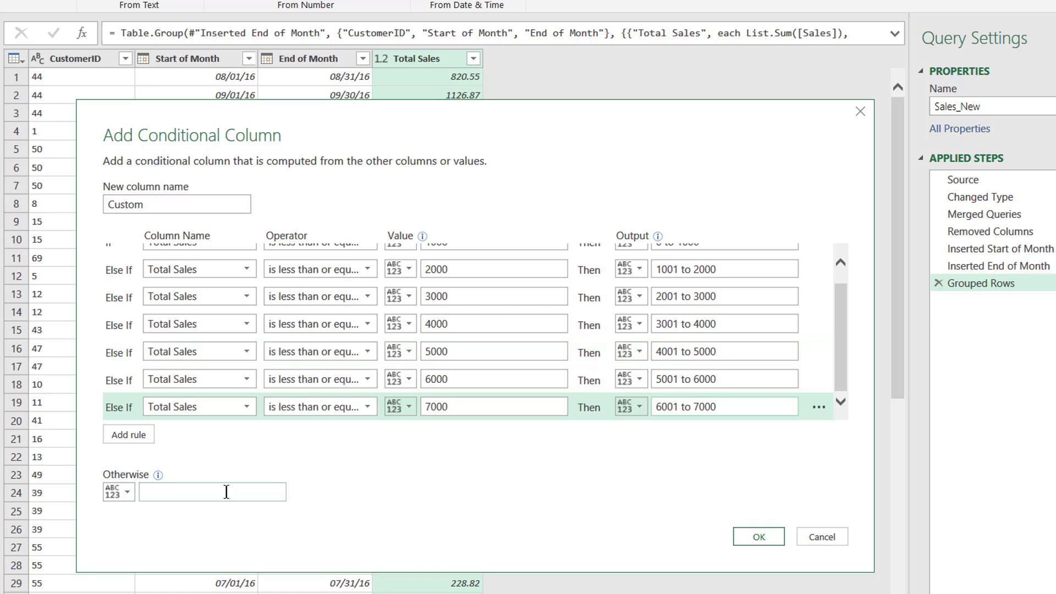
text(Over 7000)
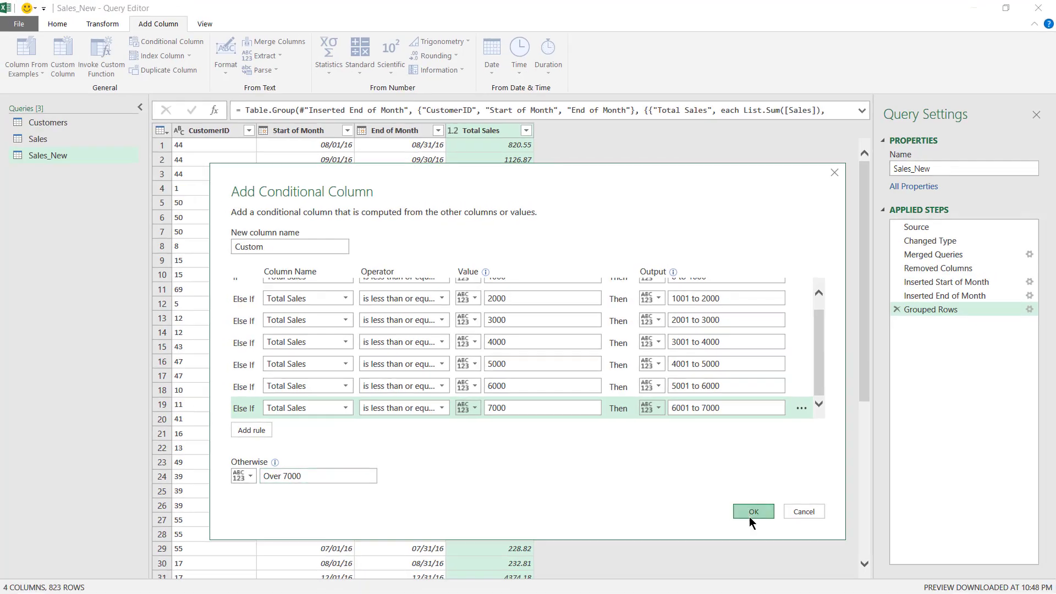
click(754, 517)
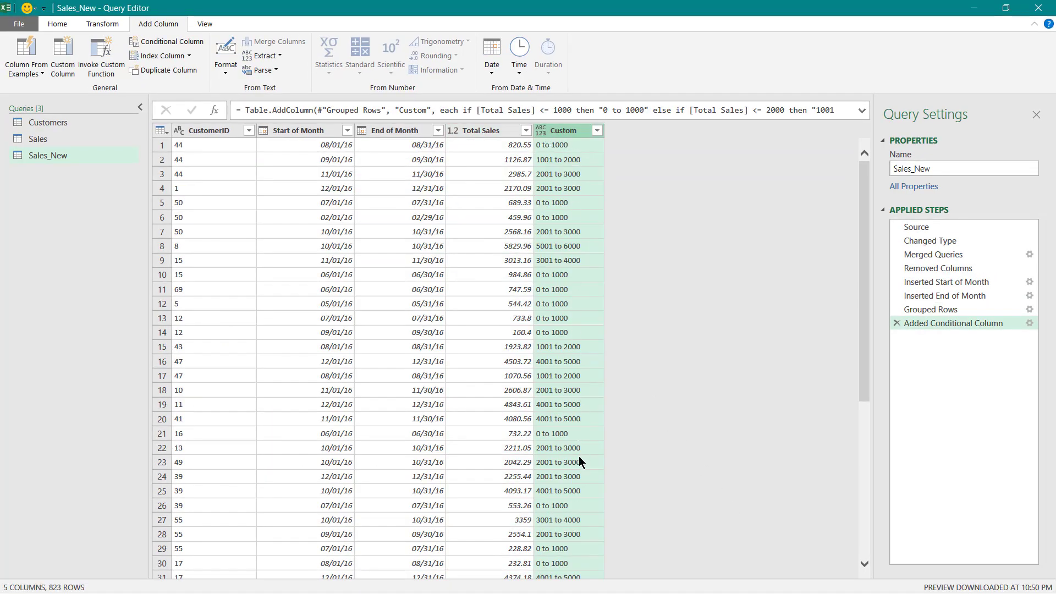
click(541, 130)
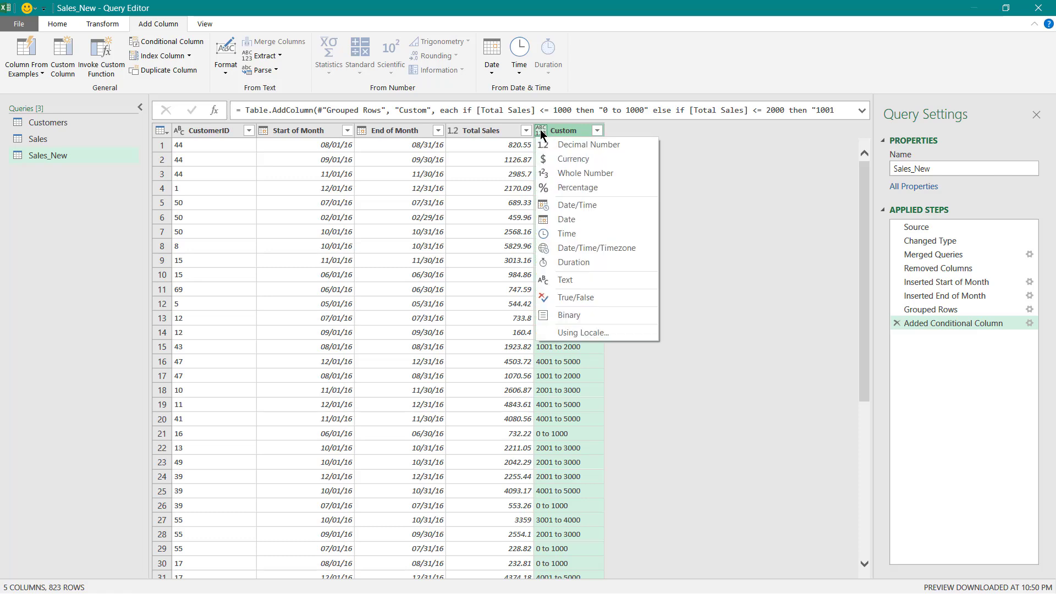
click(587, 282)
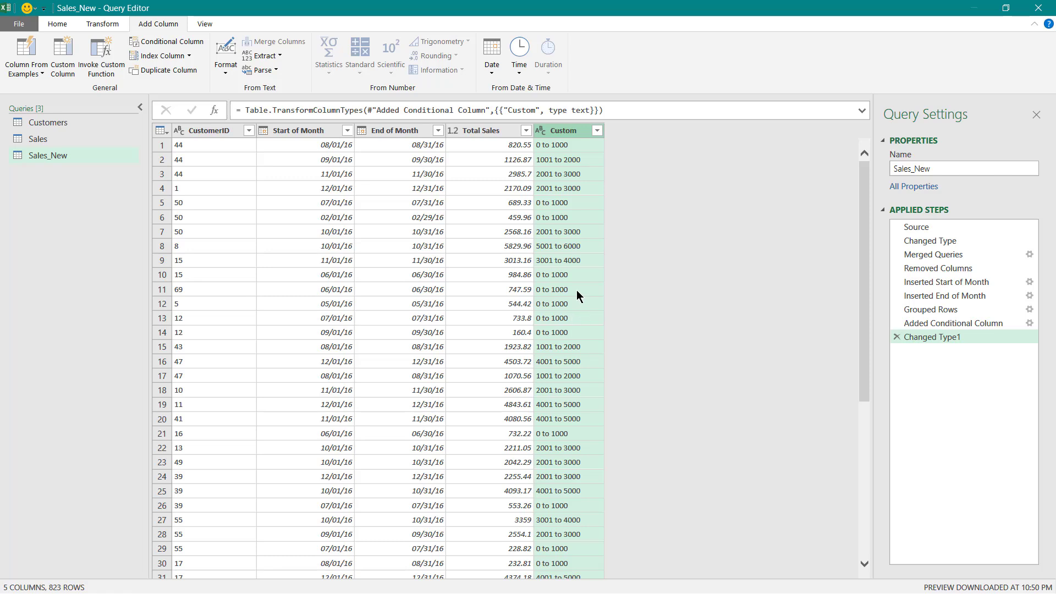
- Group the rows by Start of Month, End of Month and Custom, with a Count column that counts rows
click(320, 132)
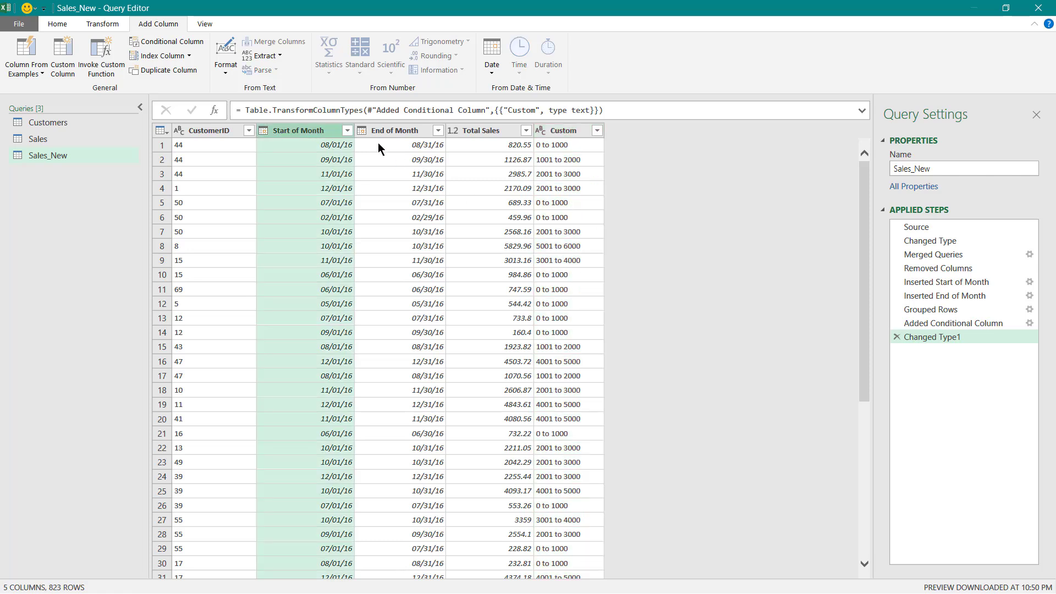
ctrl+click(390, 129)
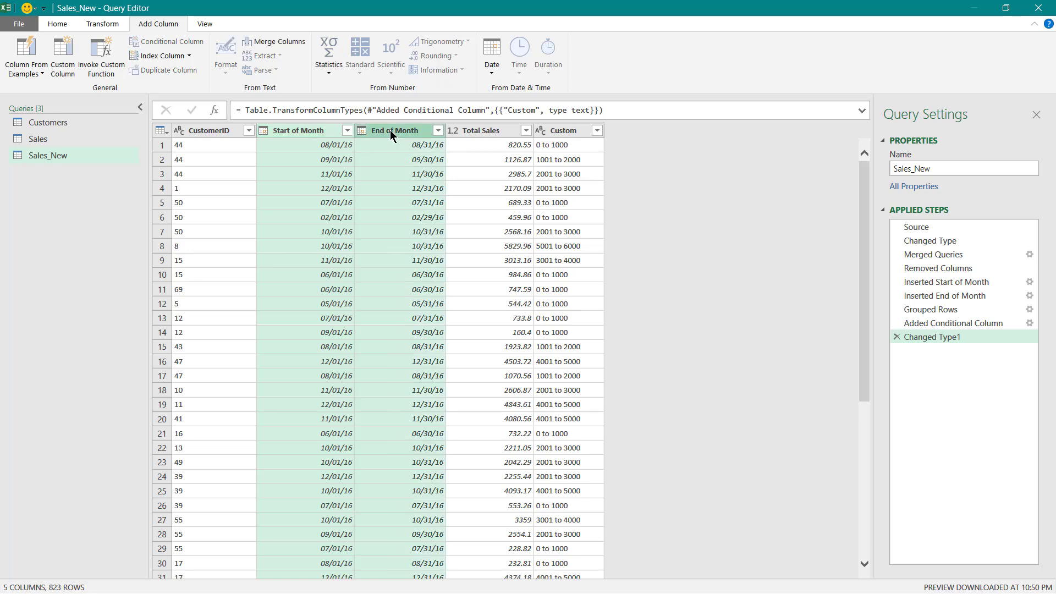
ctrl+click(567, 132)
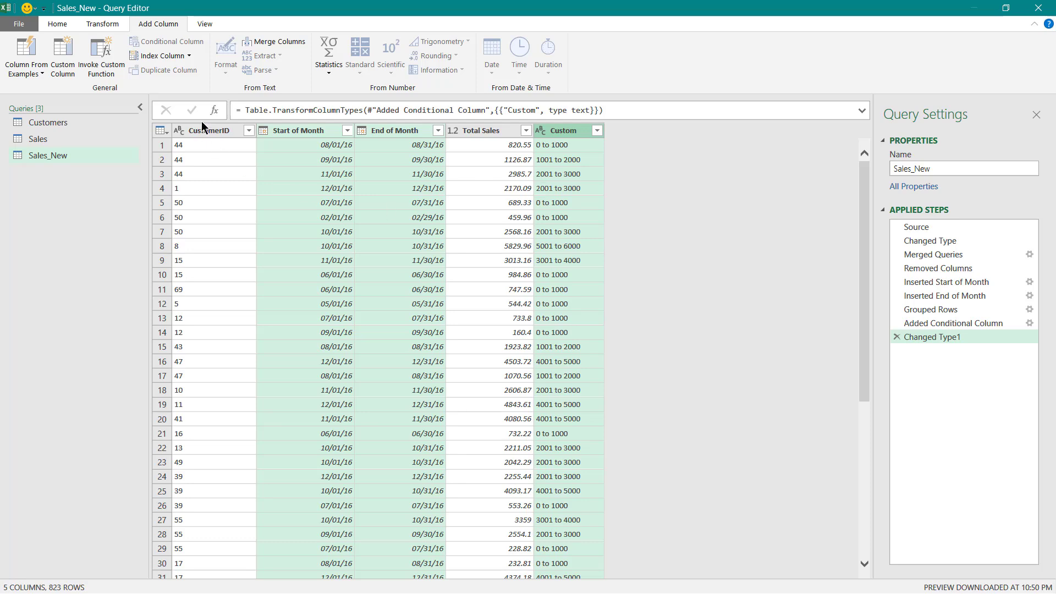
click(102, 24)
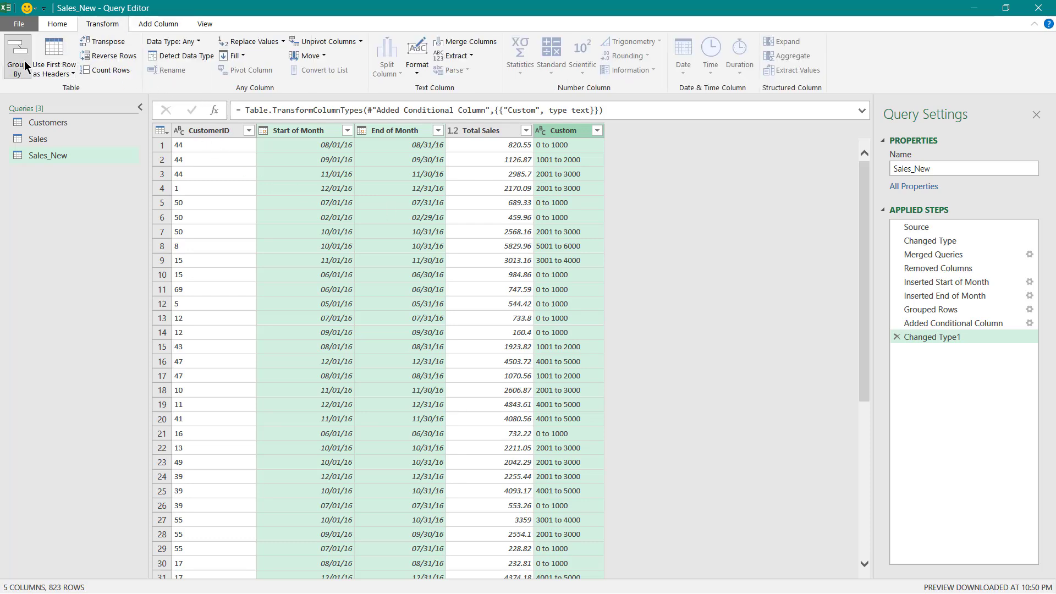
click(24, 61)
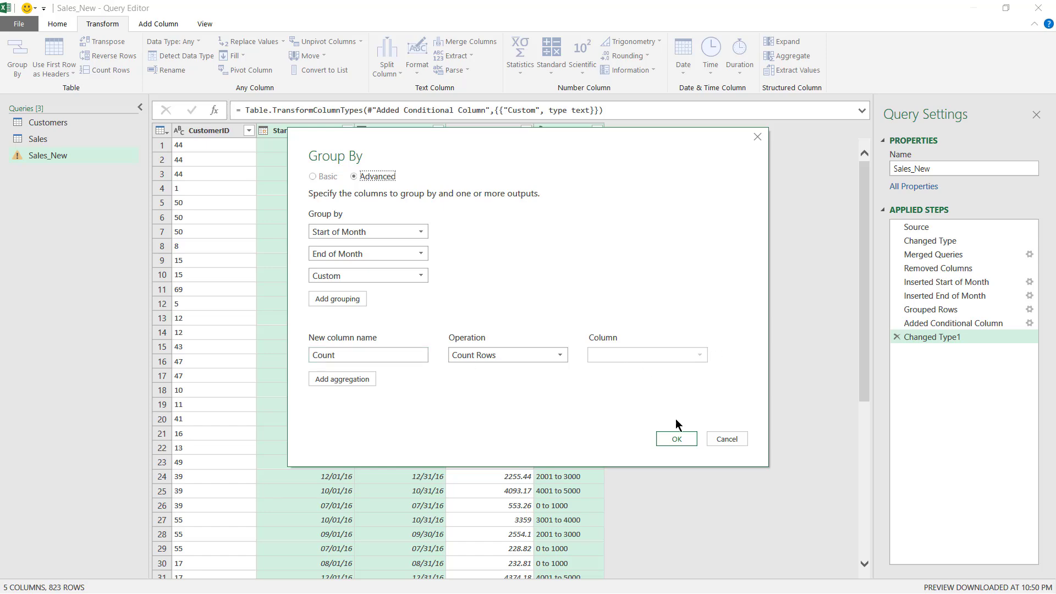
click(679, 439)
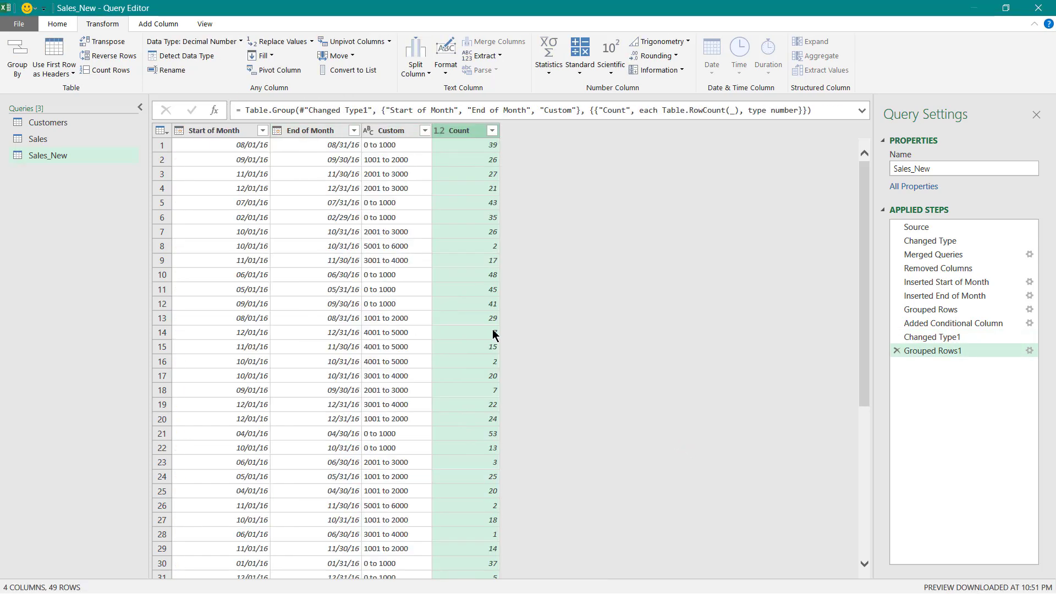
- Sort the grouped rows ascending by Start of Month and by Custom
click(263, 130)
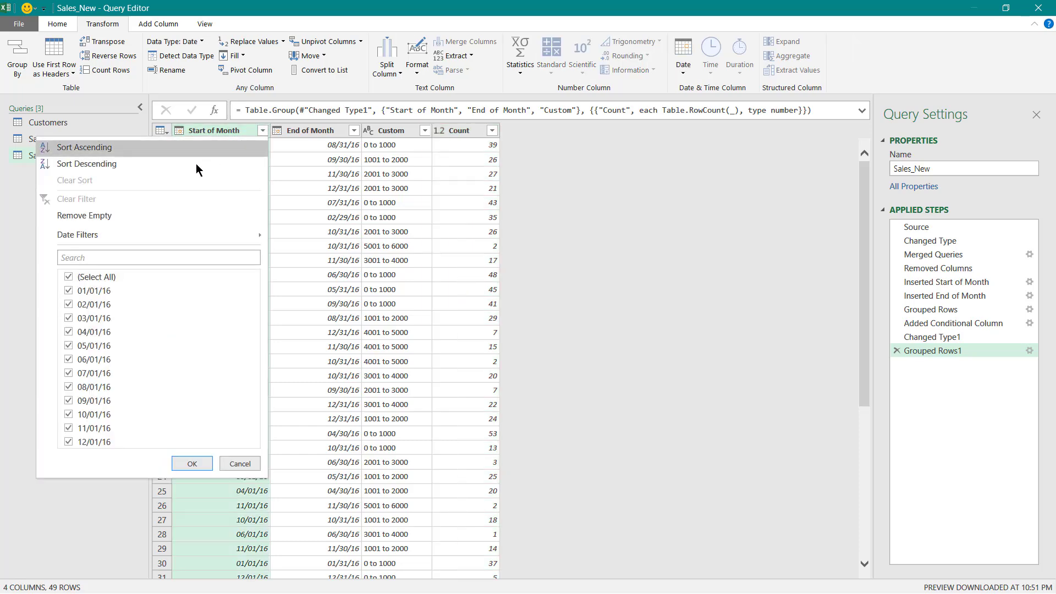
click(169, 149)
click(424, 130)
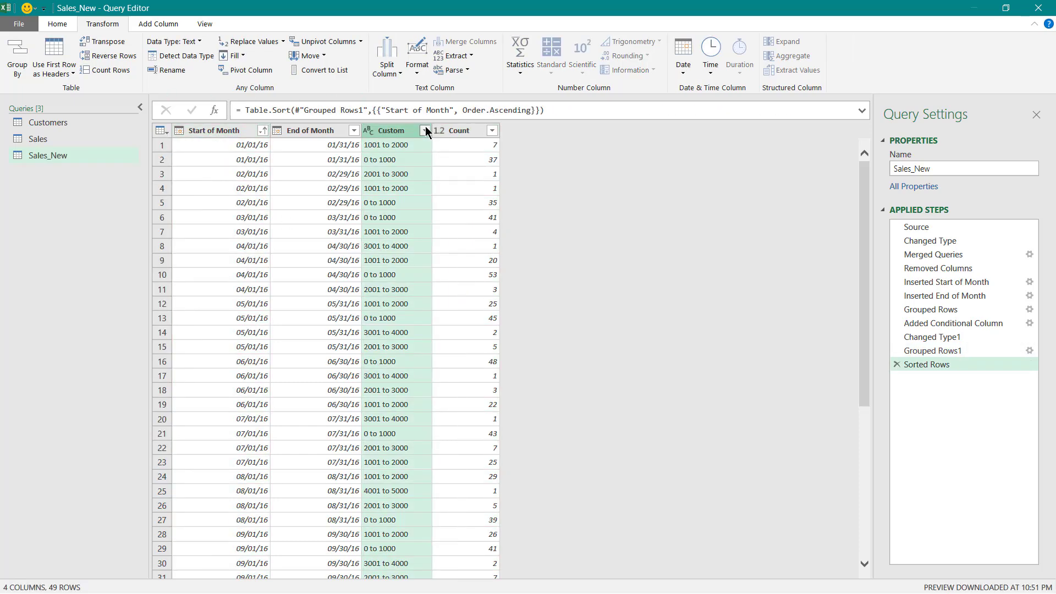
click(327, 148)
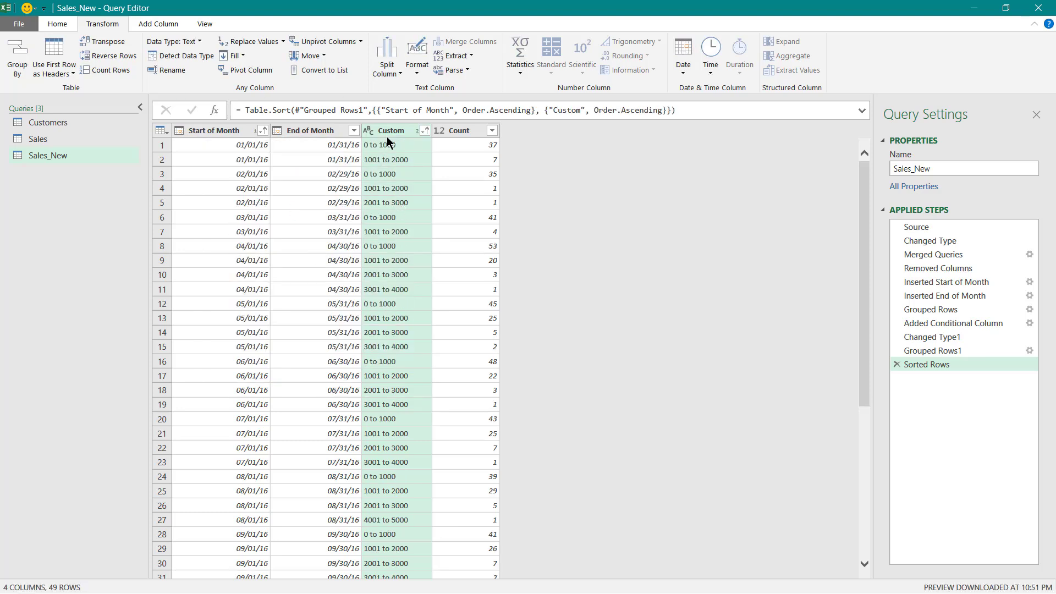
- Pivot the Custom column into new columns, using Count as the values column
click(253, 69)
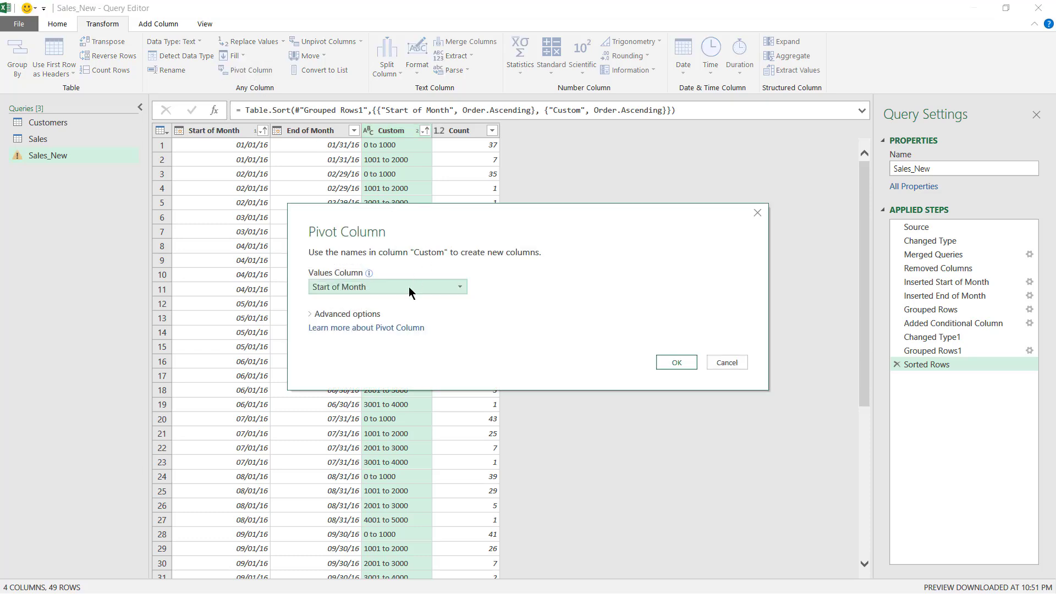
click(407, 286)
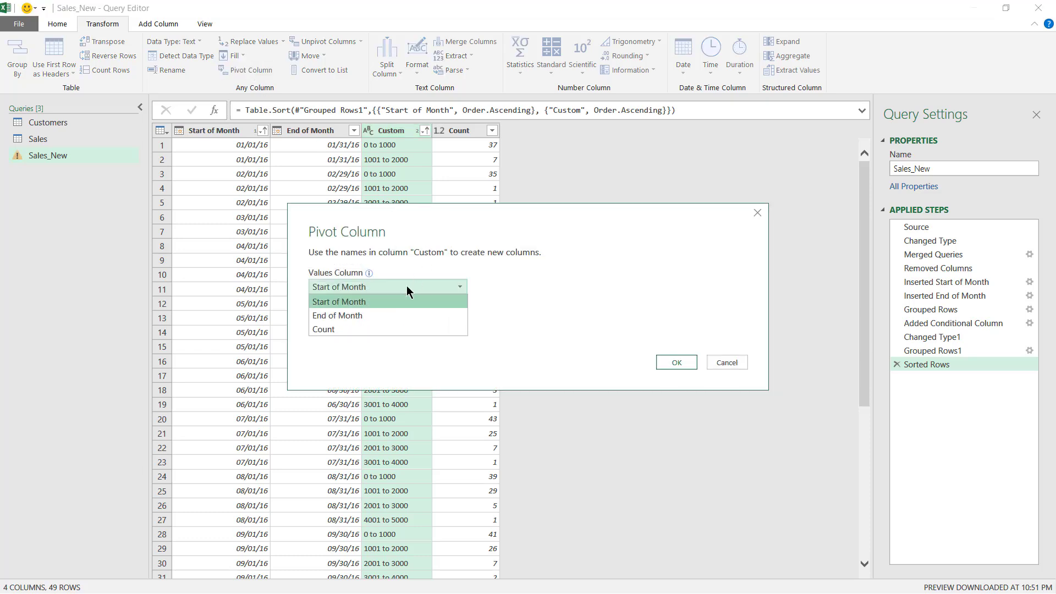
click(378, 329)
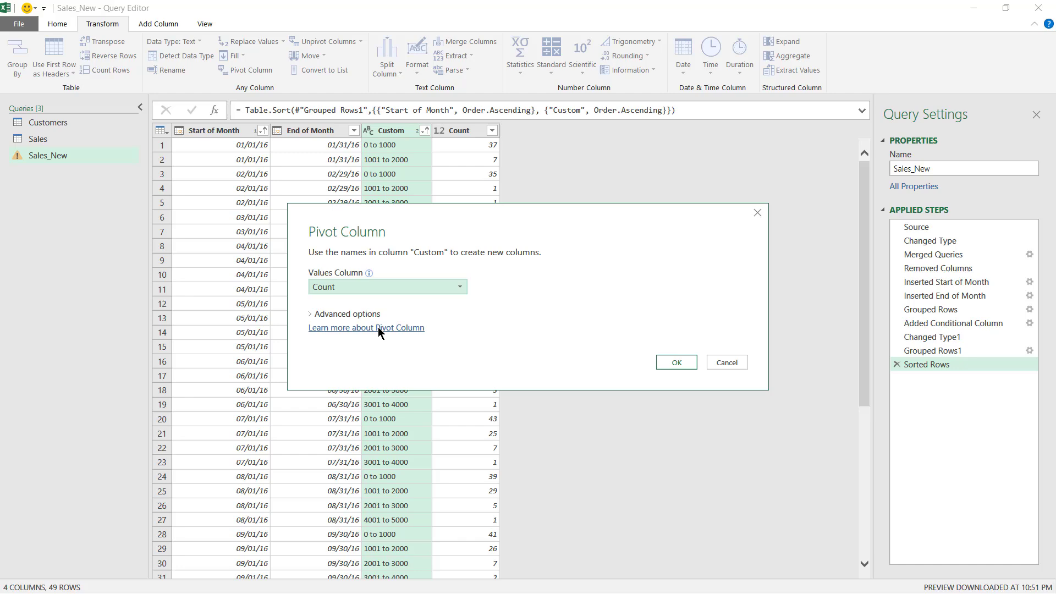
click(674, 362)
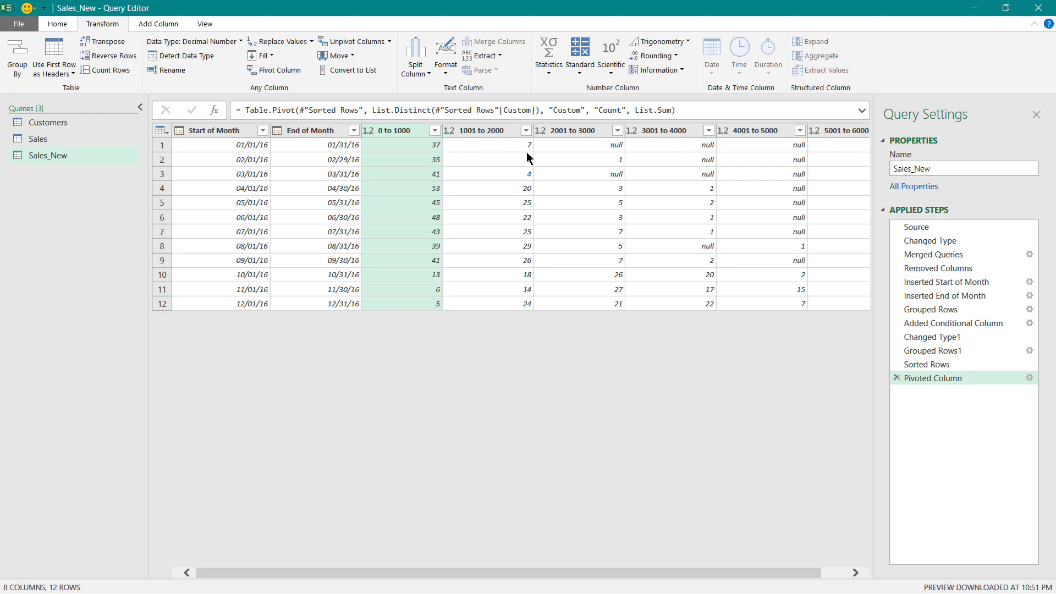
- Close the Query Editor and load the pivoted Sales_New query to a worksheet
click(857, 573)
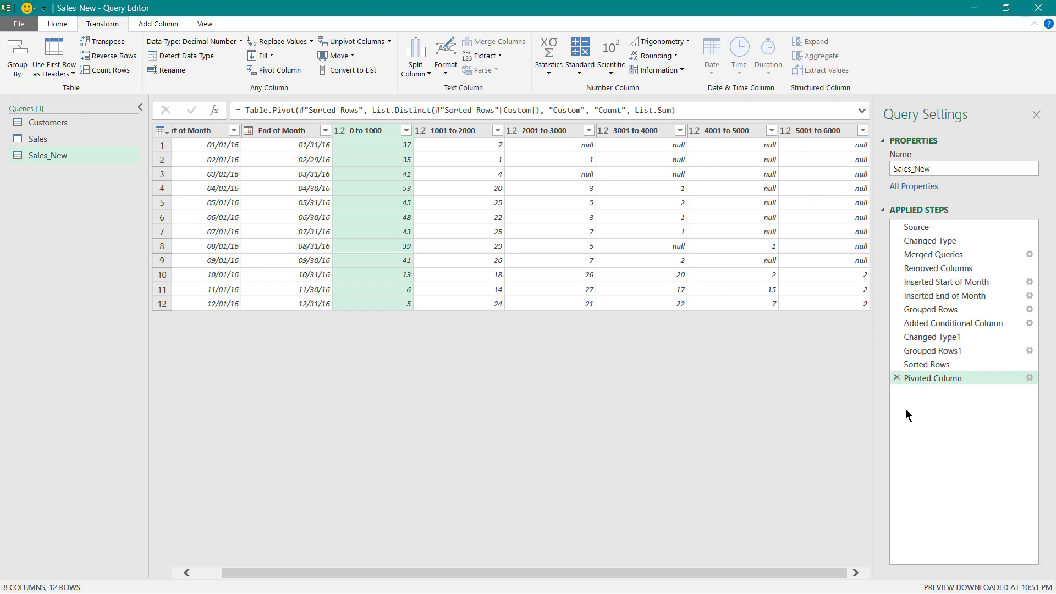
click(65, 24)
click(12, 47)
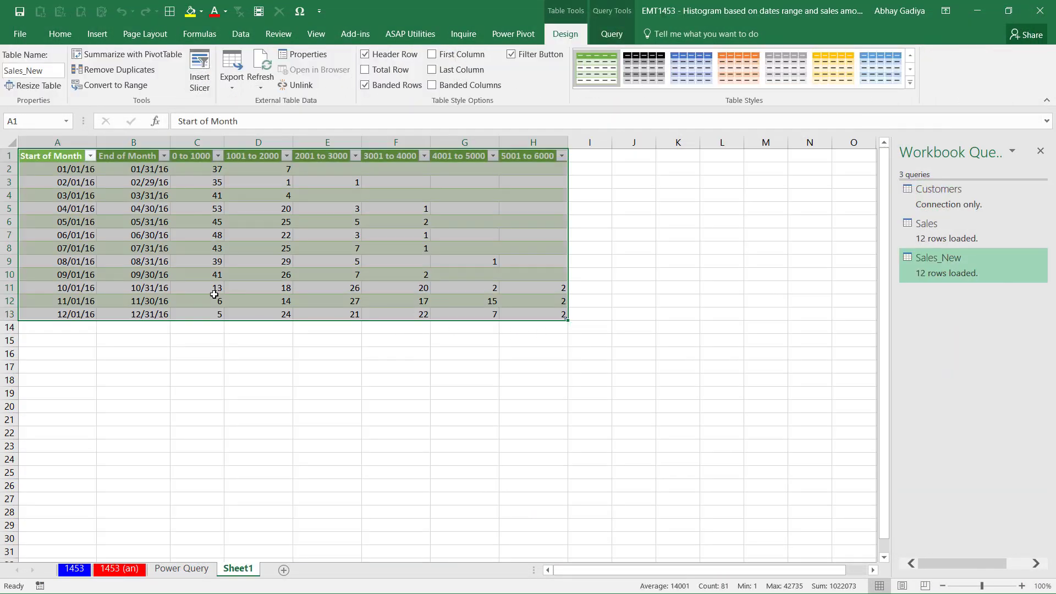
- Copy the array formula report H6:P19 from the 1453 (an) sheet and paste it as values at A18 on Sheet1
click(118, 568)
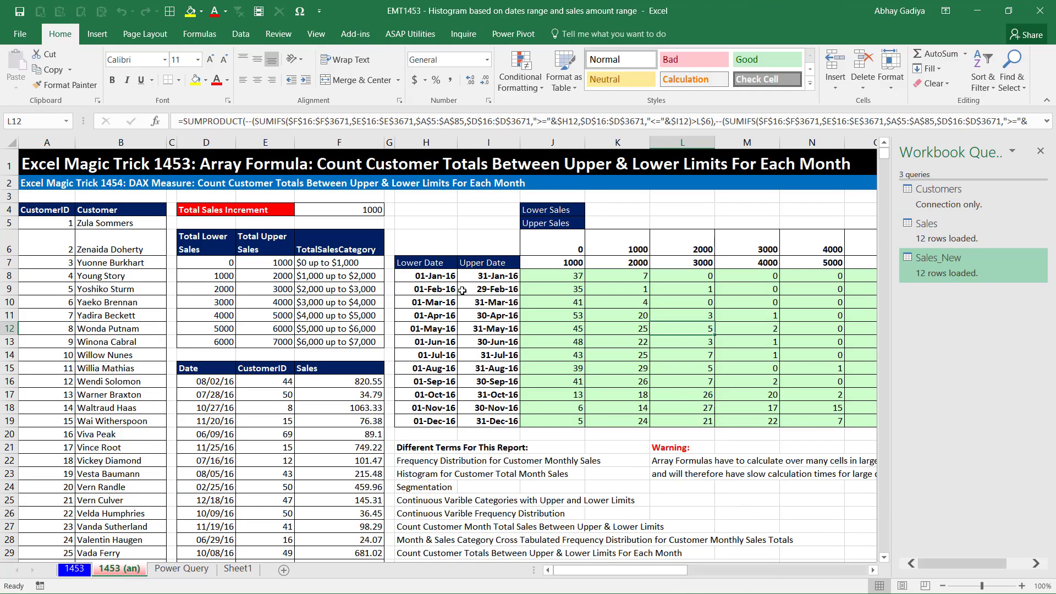
click(429, 247)
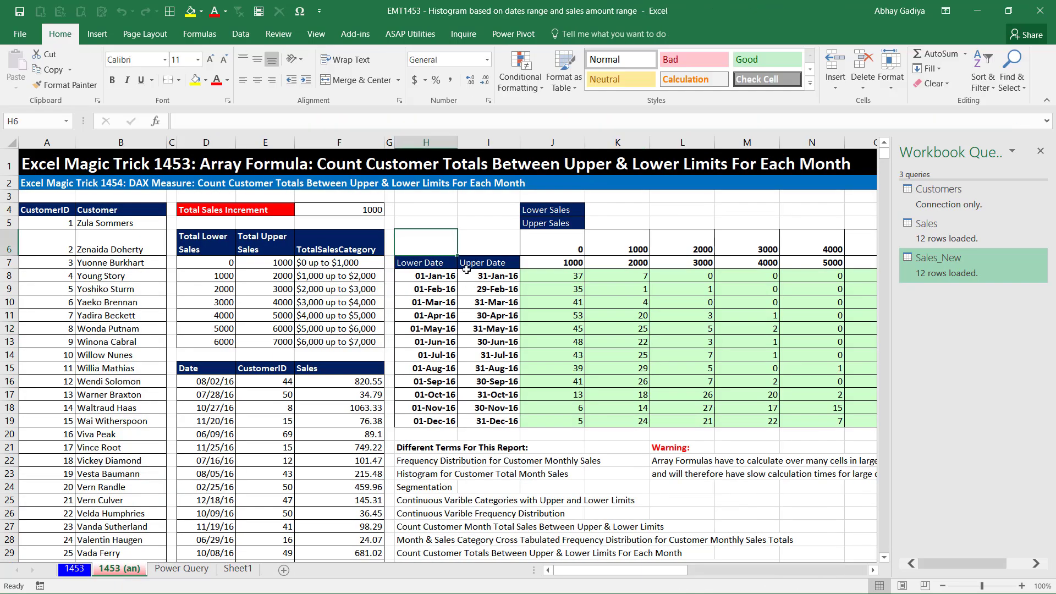
key(shift+Down)
key(shift+Down)
key(shift+Down)
key(shift+Down)
key(shift+Down)
key(shift+Down)
key(shift+Down)
key(shift+Down)
key(shift+Down)
key(shift+Down)
key(shift+Down)
key(shift+Down)
key(shift+Down)
key(shift+Right)
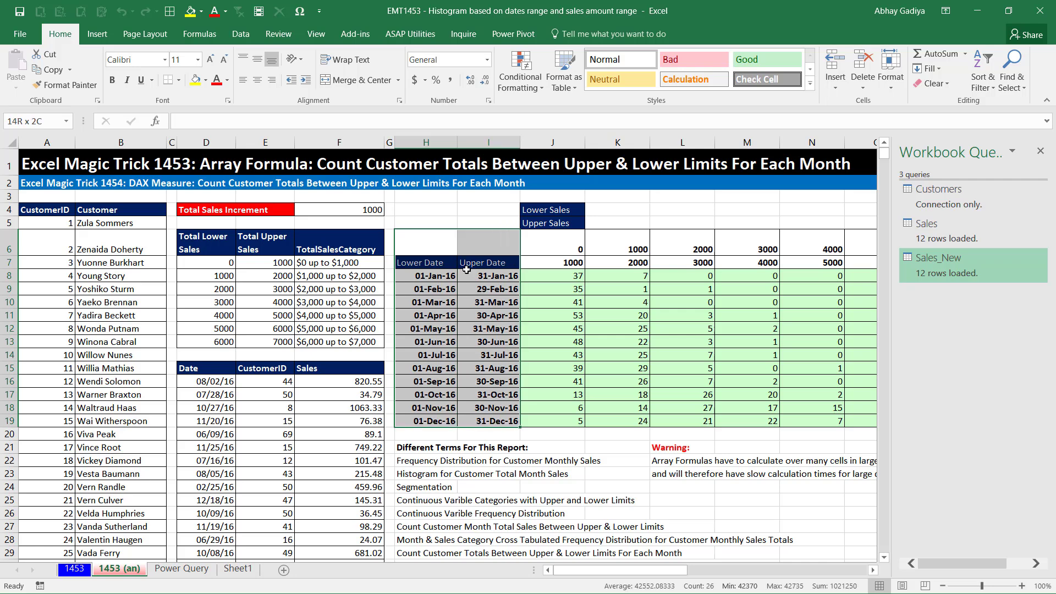
key(shift+Right)
key(shift+Right)
key(shift+Right)
key(shift+Right)
key(shift+Right)
key(shift+Right)
key(shift+Right)
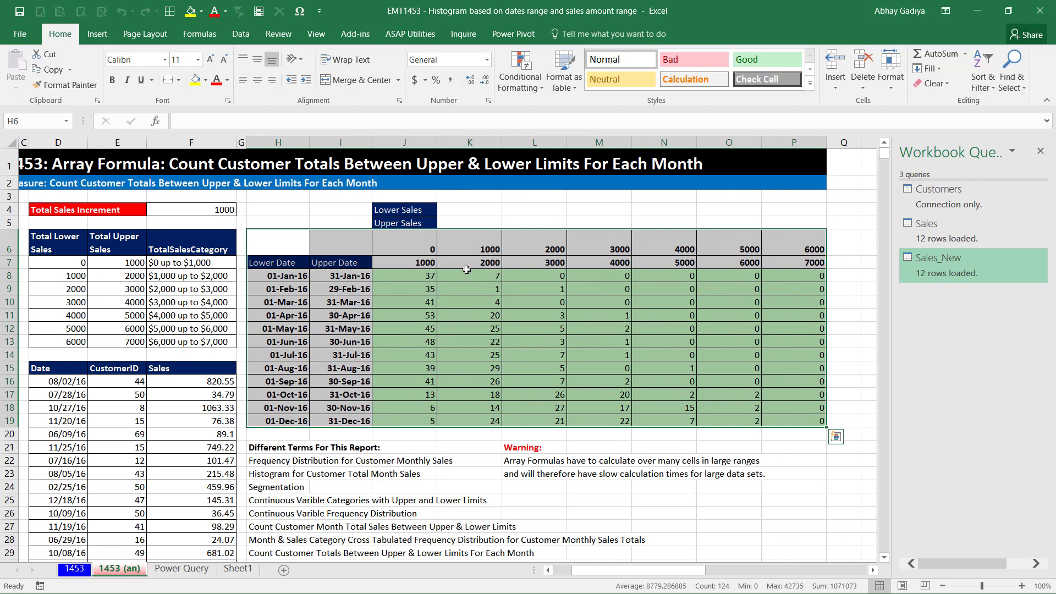
key(ctrl+c)
click(237, 569)
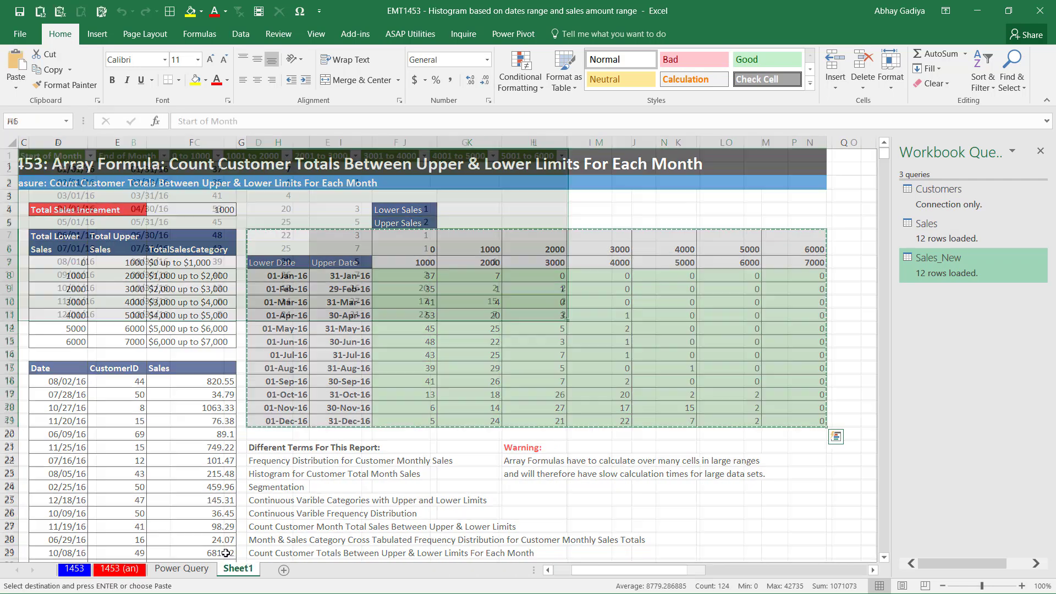
click(54, 379)
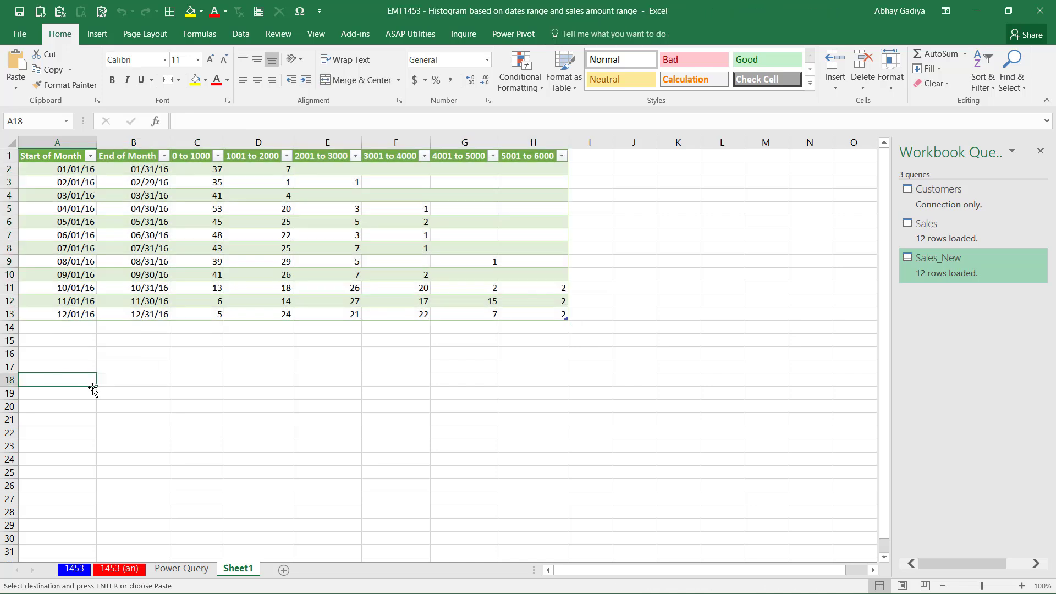
key(ctrl+v)
scroll(247, 419, down, 2)
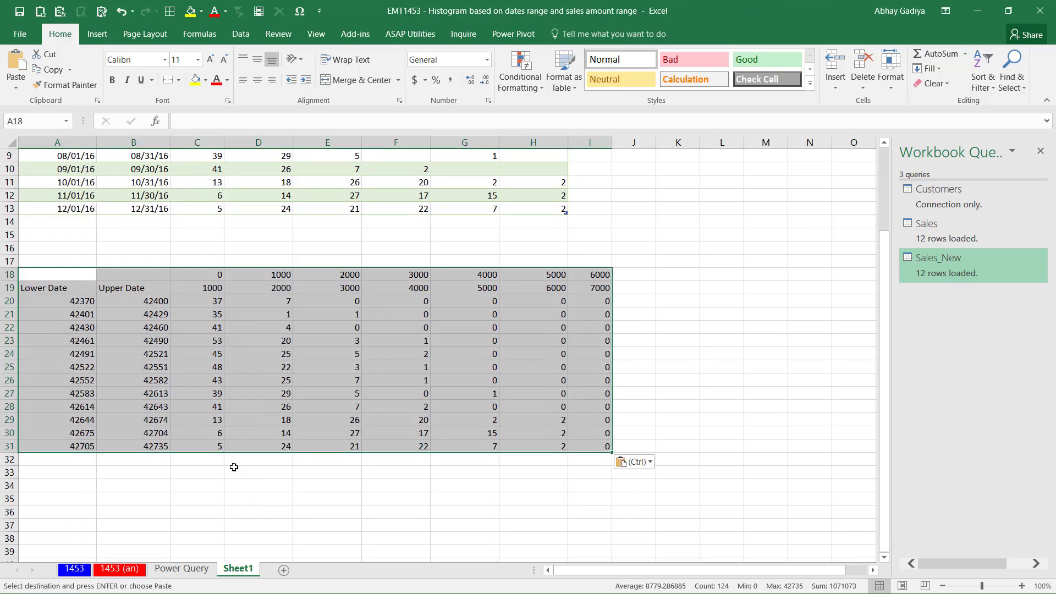
- Enter the comparison formula =C2-C20 in cell C34 of Sheet1
click(205, 484)
text(=)
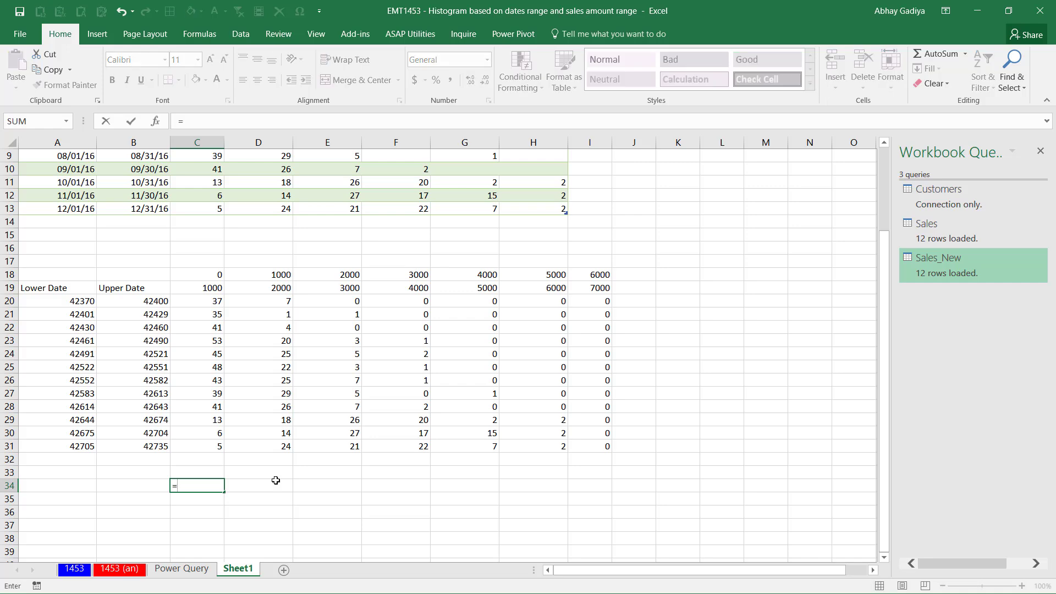
scroll(200, 338, up, 3)
click(213, 170)
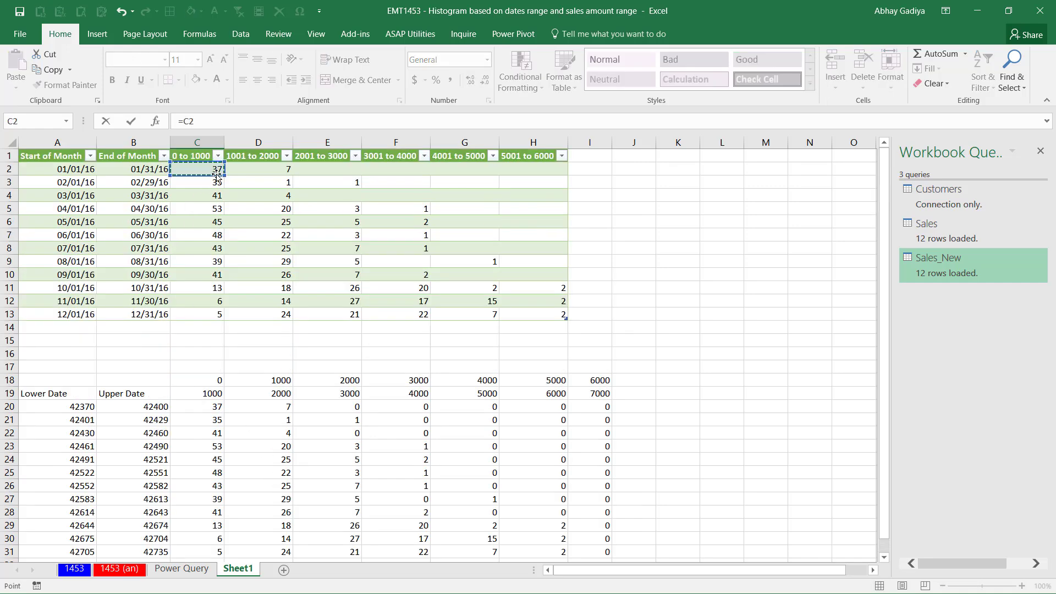
text(-)
click(213, 406)
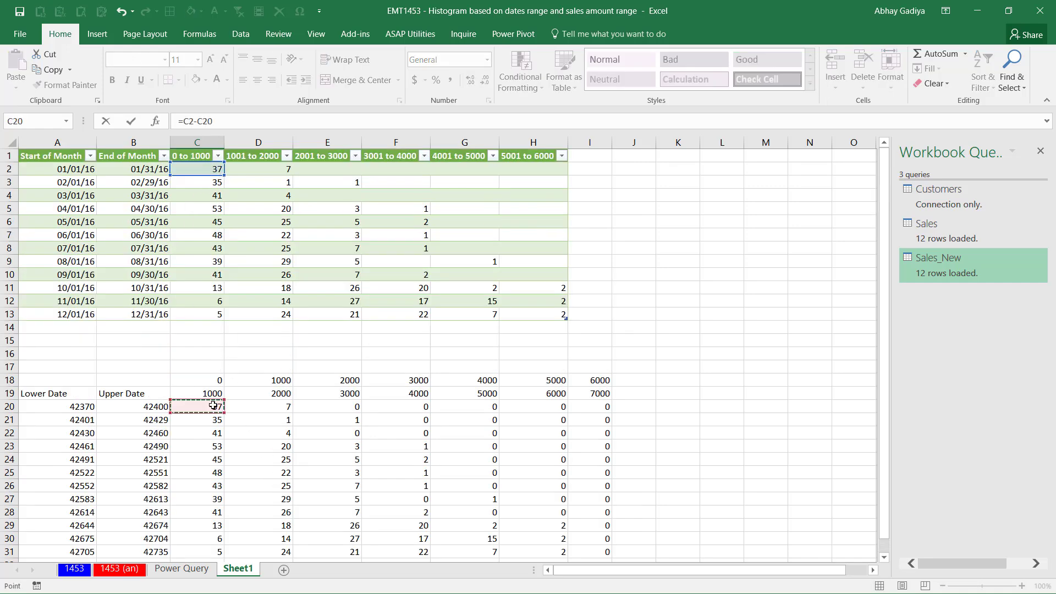
key(Return)
- Copy the comparison formula from C34 across the range C34:I43
scroll(277, 446, down, 1)
key(Up)
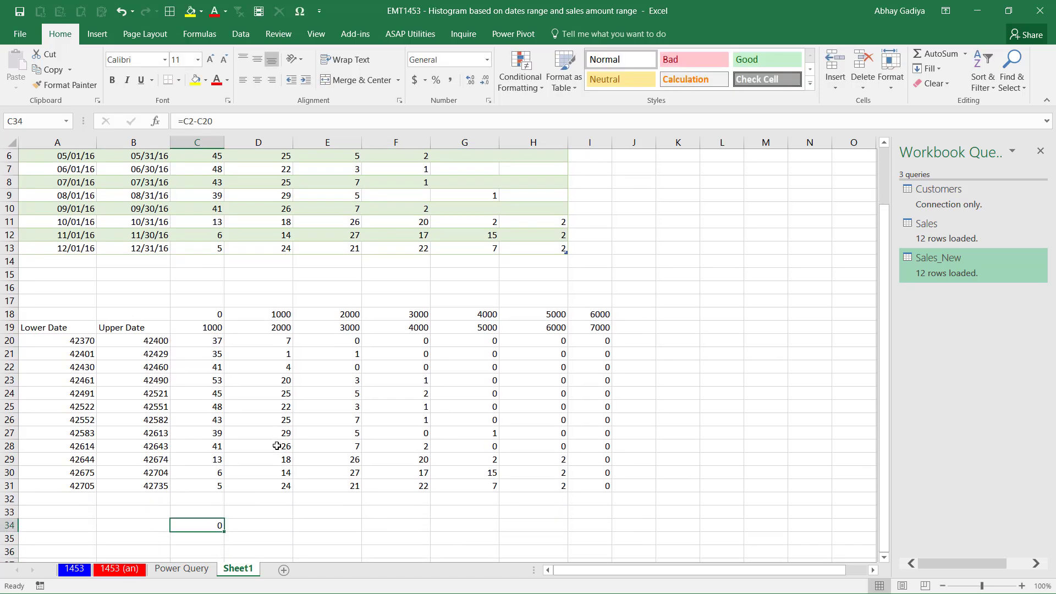
key(ctrl+c)
key(shift+Down)
key(shift+Down)
key(shift+Down)
key(shift+Down)
key(shift+Down)
key(shift+Down)
key(shift+Down)
key(shift+Down)
key(shift+Down)
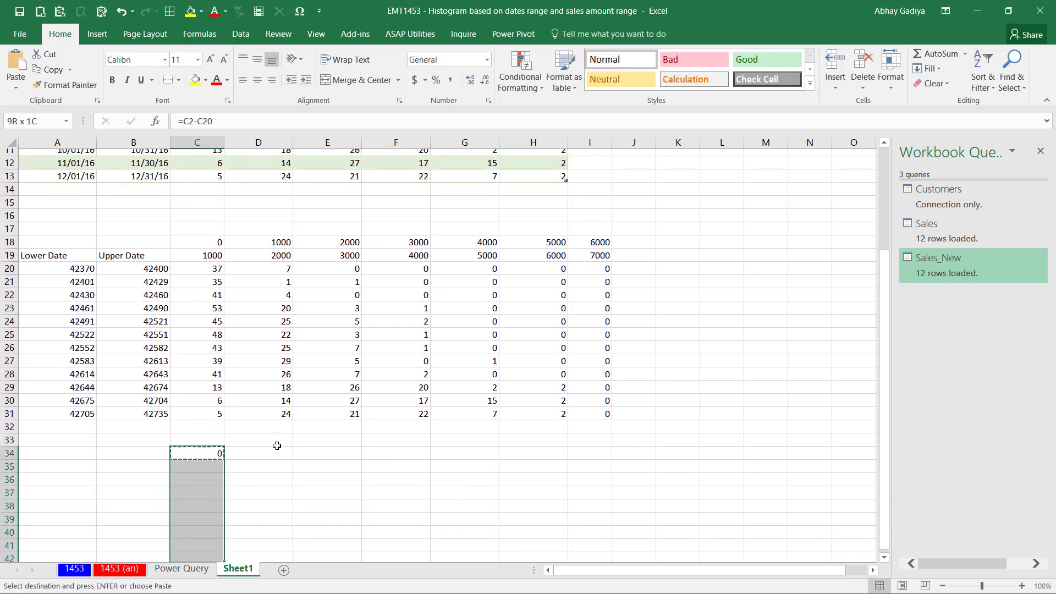
key(shift+Right)
key(shift+Right)
key(shift+Right)
key(shift+Right)
key(shift+Right)
key(shift+Right)
key(Return)
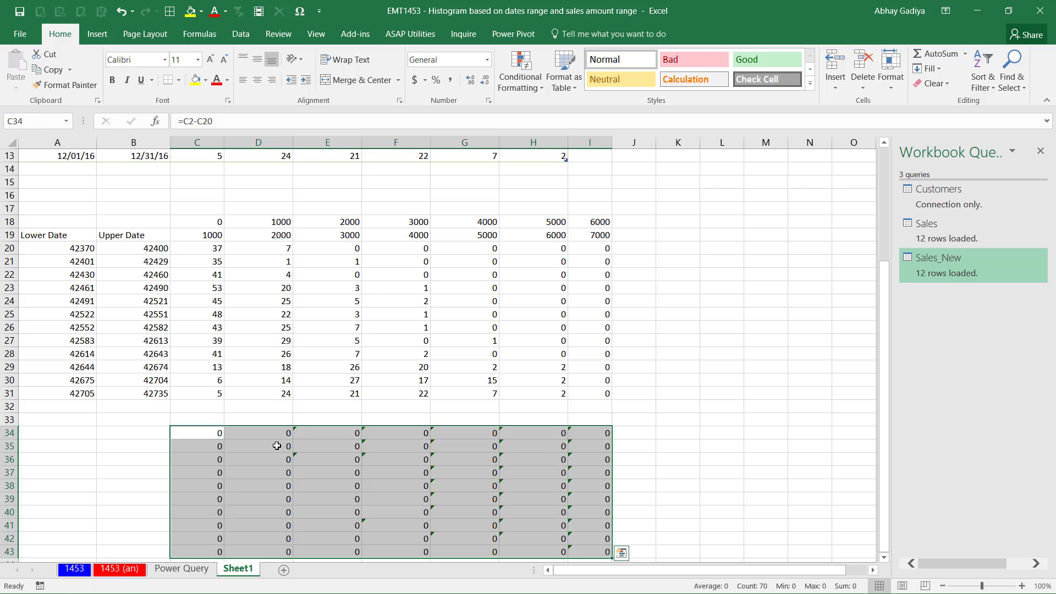
- Delete the comparison formulas in C34:I43 and return to cell C1 of the report table
key(Delete)
key(Up)
key(Up)
key(Up)
key(Up)
key(Up)
key(Up)
key(Up)
key(Up)
key(Up)
key(Up)
key(Up)
key(Up)
key(Up)
key(Up)
key(Up)
key(Up)
key(Up)
key(Up)
key(Up)
key(Up)
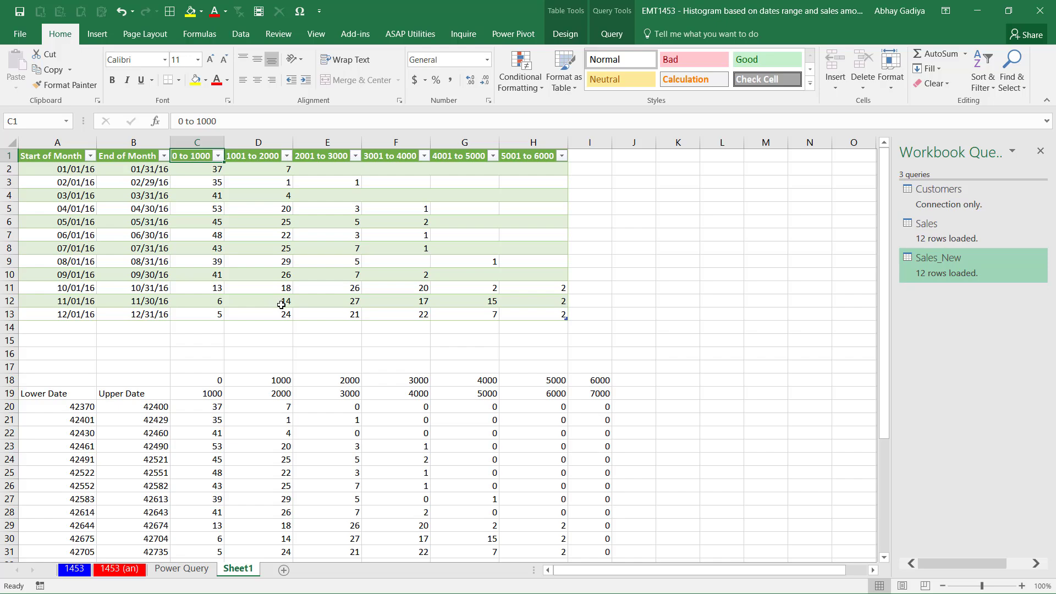
- Open the Sales_New query for editing, expand the query list, and view the Customers query and Sales_New again
double_click(949, 266)
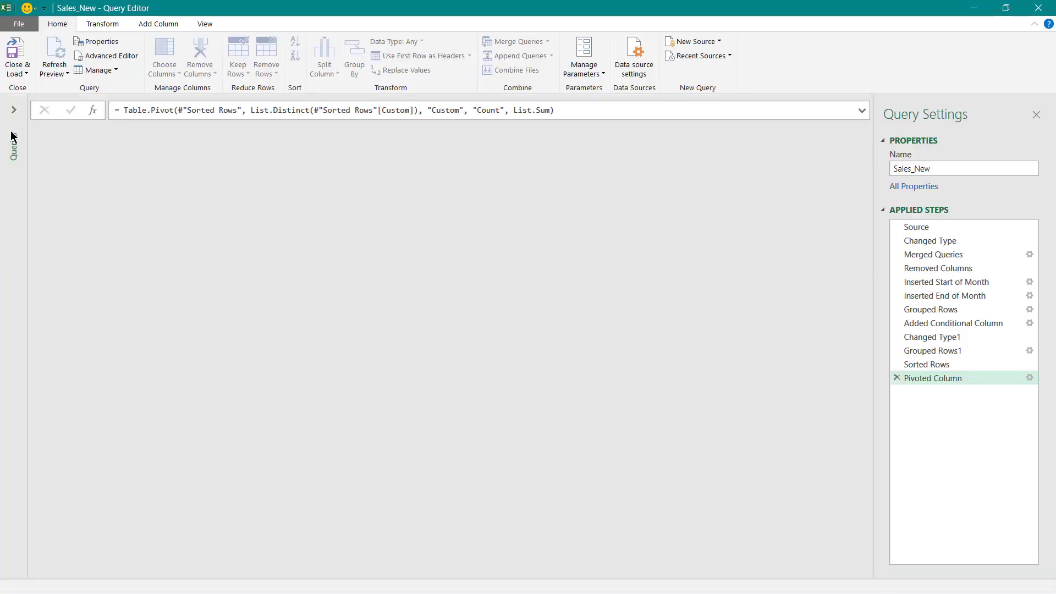
click(13, 110)
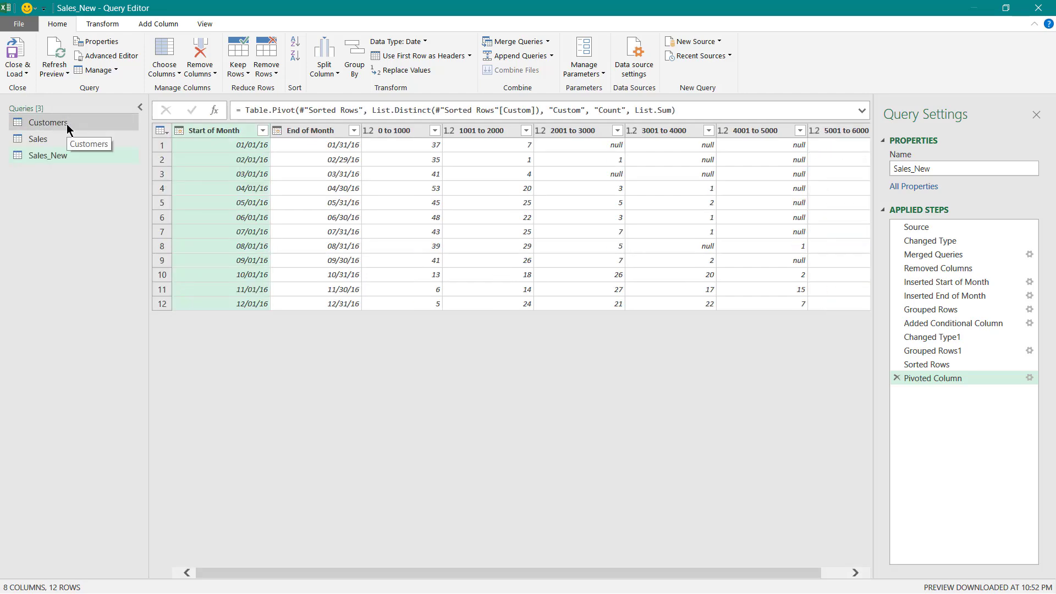
click(19, 125)
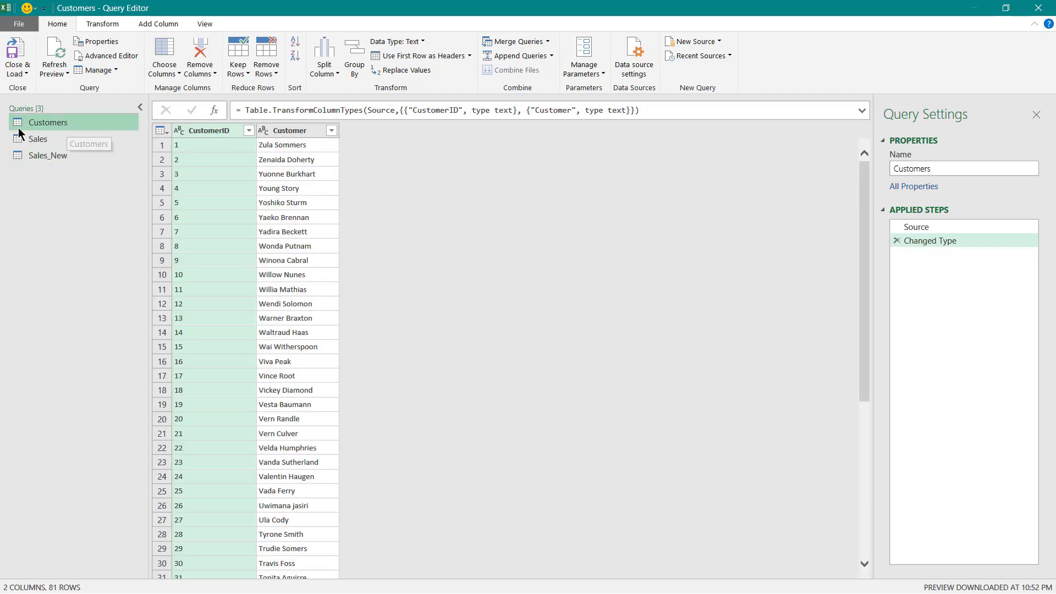
click(48, 156)
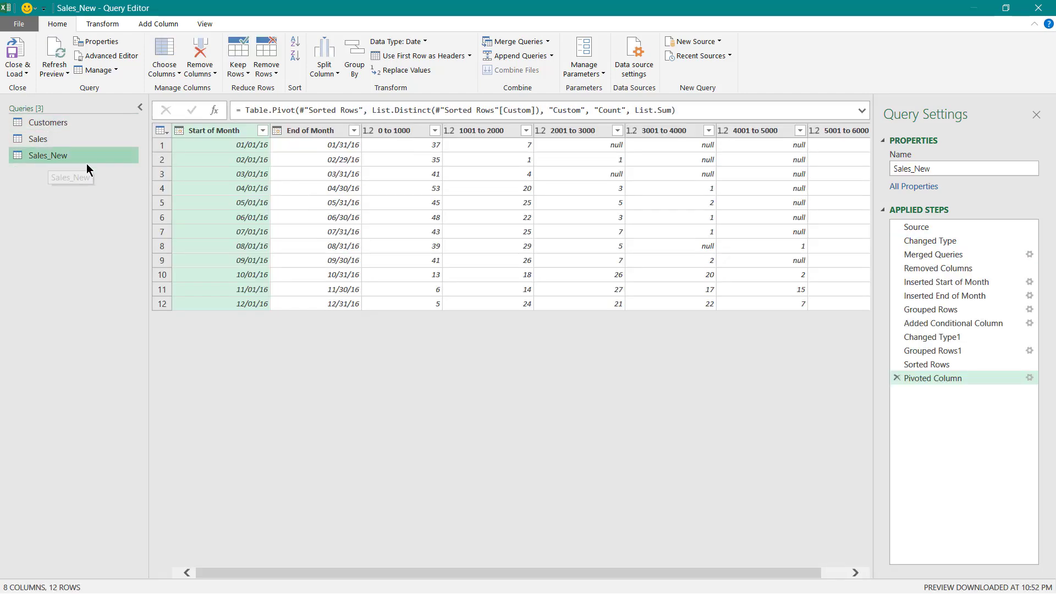
- Review the Sales_New applied steps in order, from Changed Type through Merged Queries and Removed Columns to Inserted End of Month
click(924, 241)
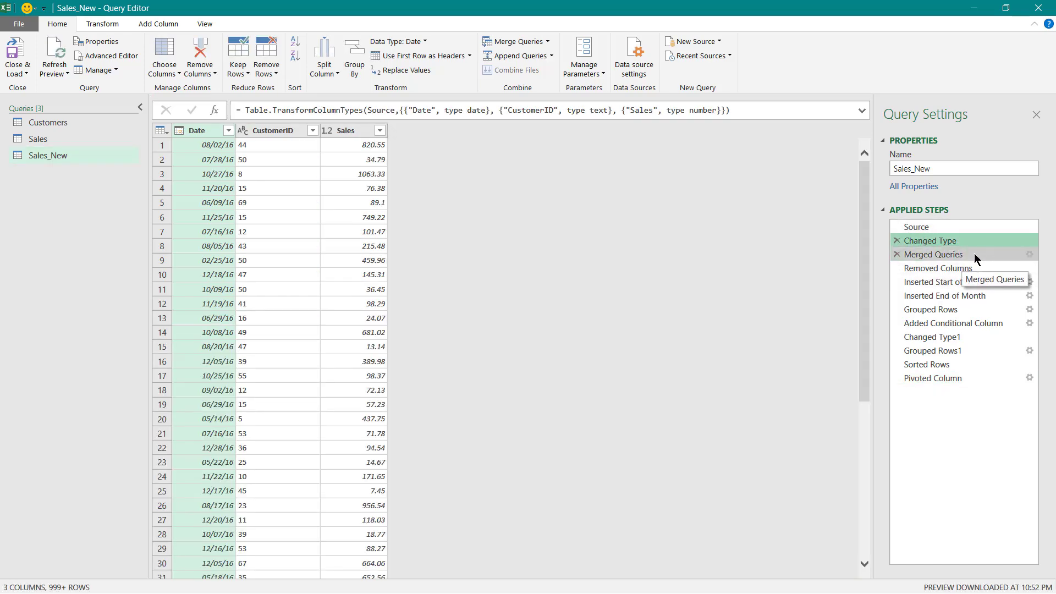
click(974, 256)
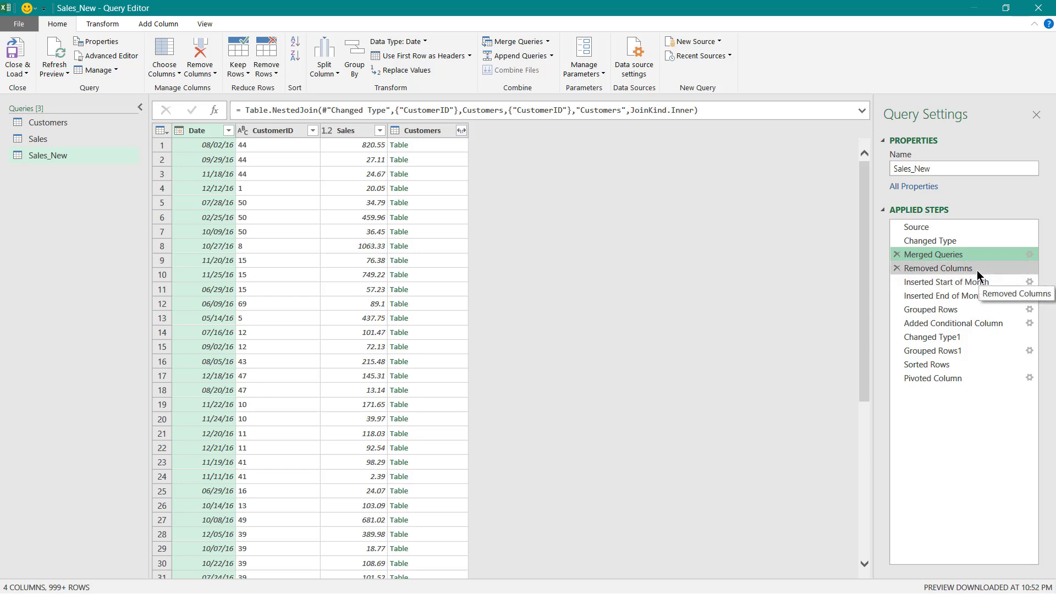
click(946, 269)
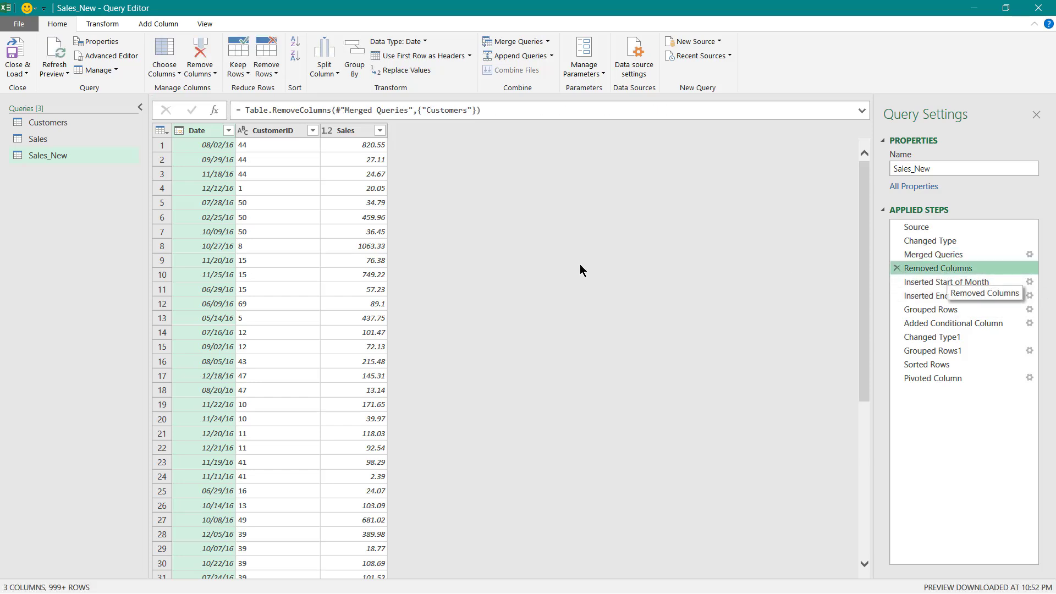
click(963, 285)
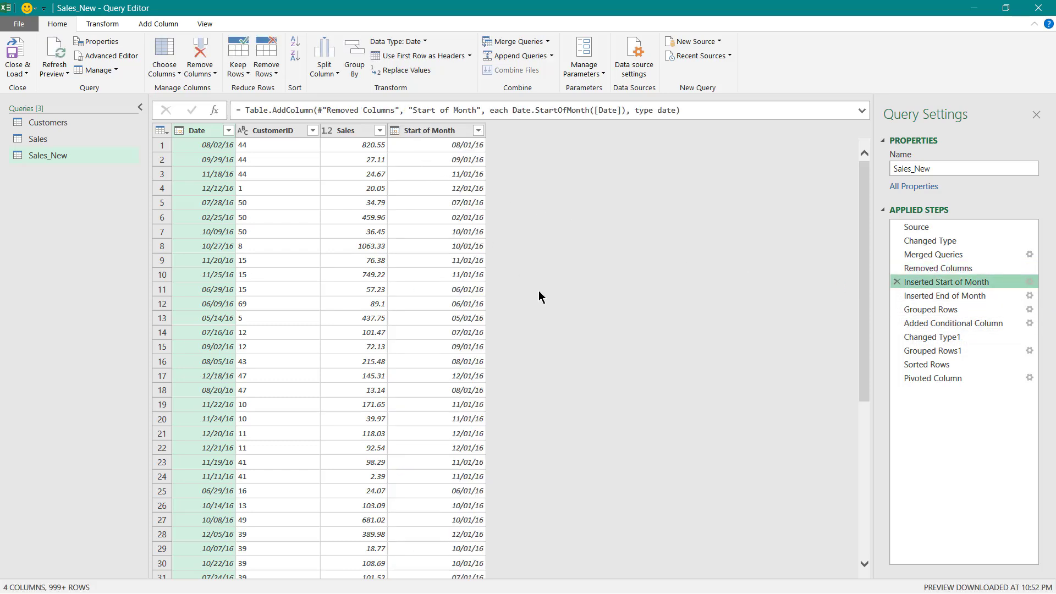
click(953, 298)
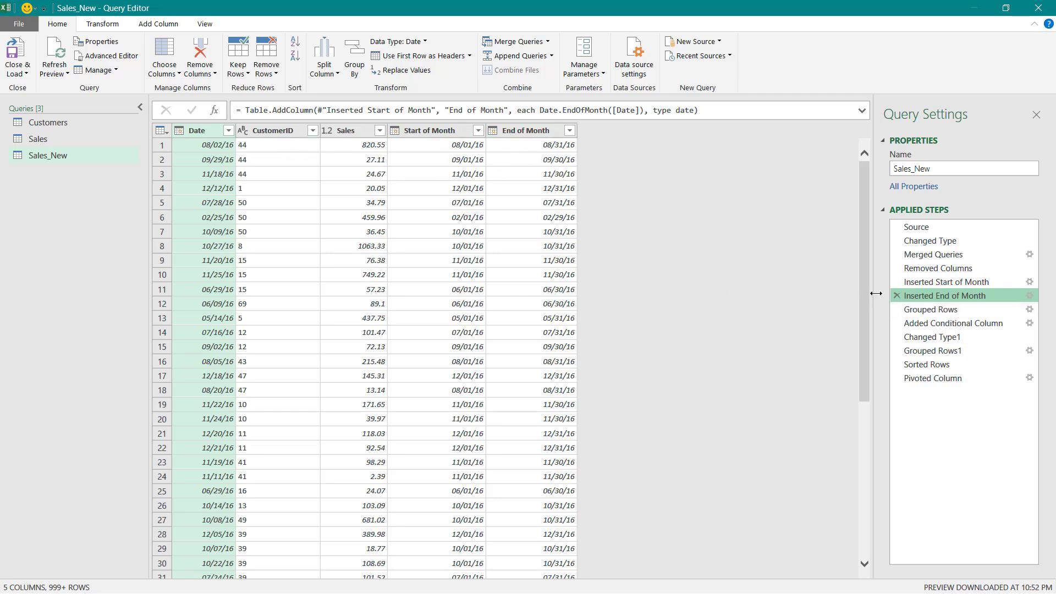
- Review the Sales_New applied steps from Grouped Rows through Pivoted Column, and close and load the query
click(944, 310)
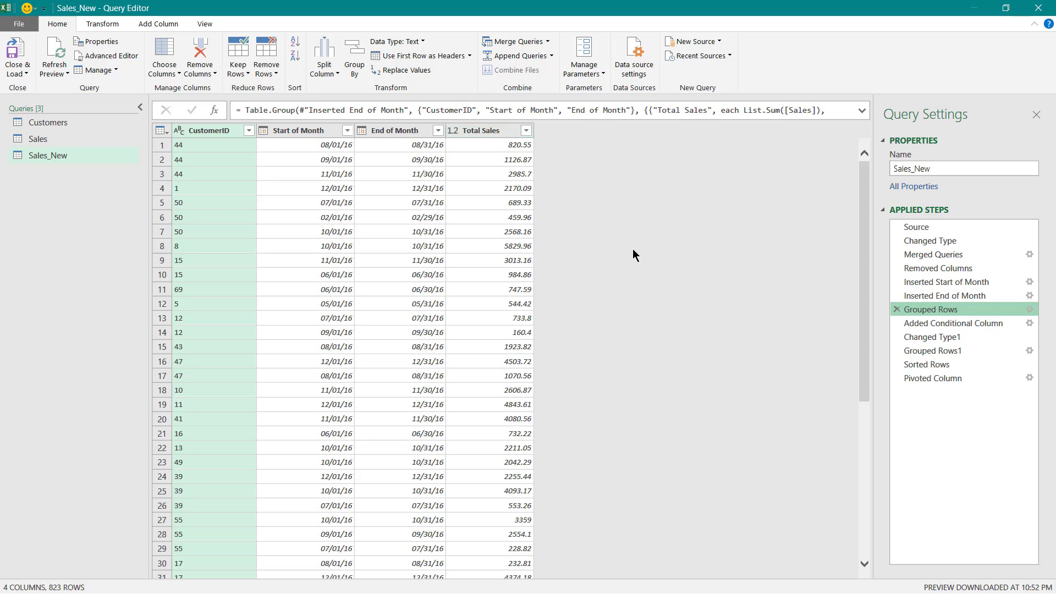
click(929, 323)
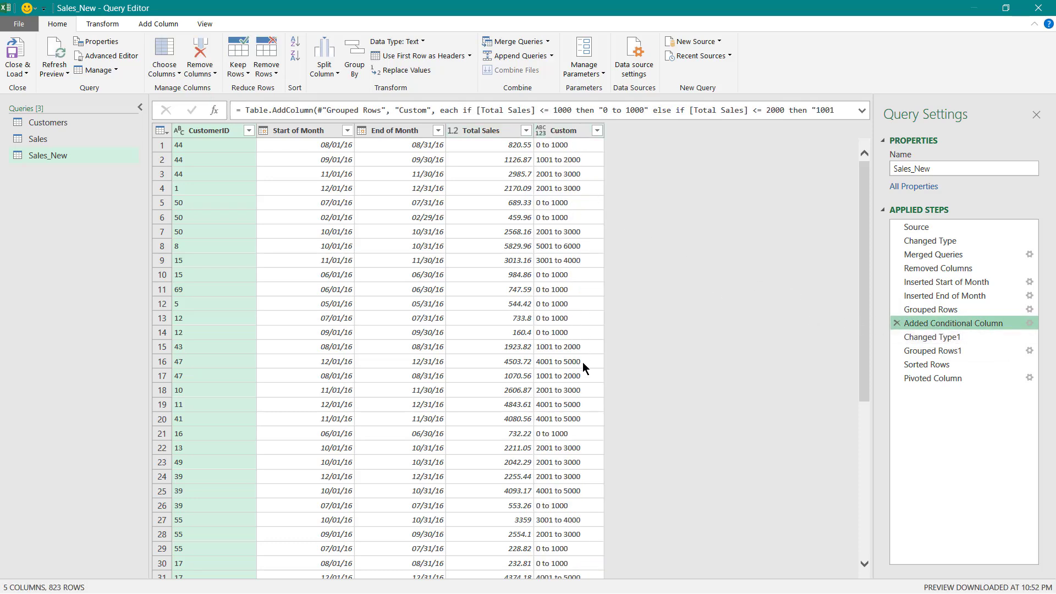
click(944, 336)
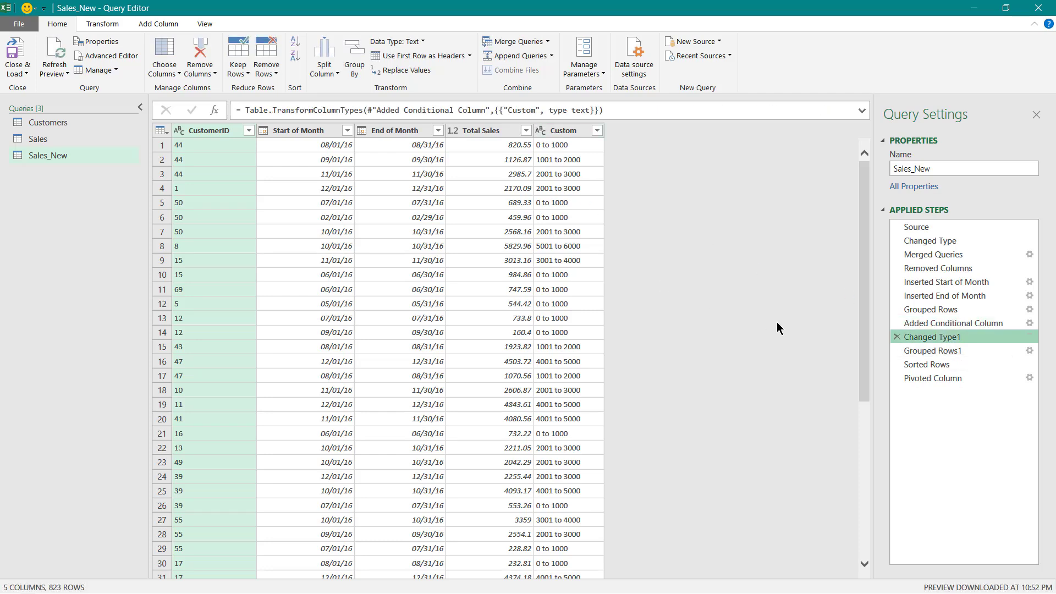
click(955, 351)
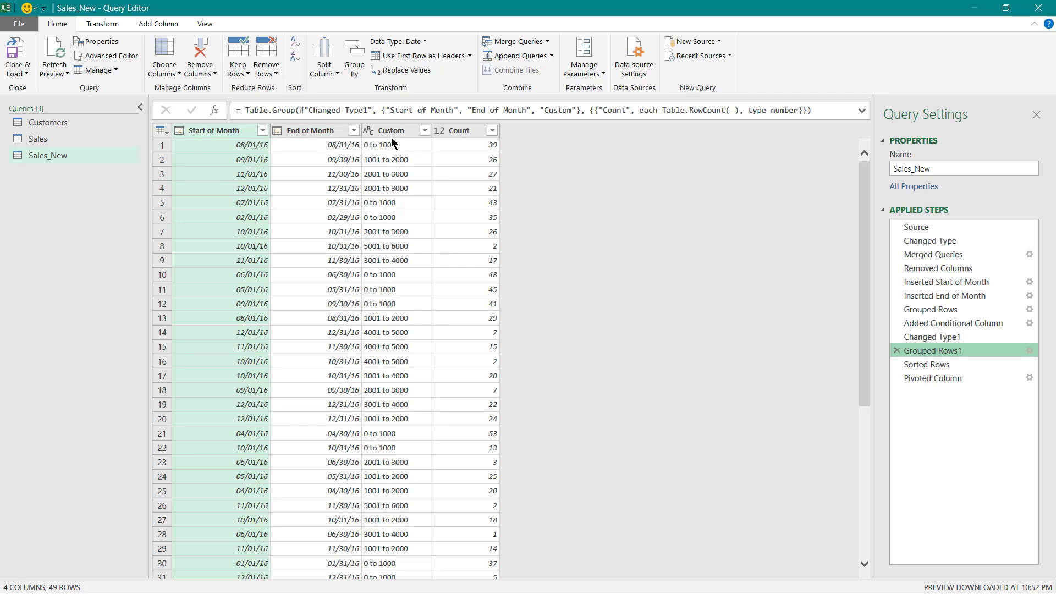
click(943, 365)
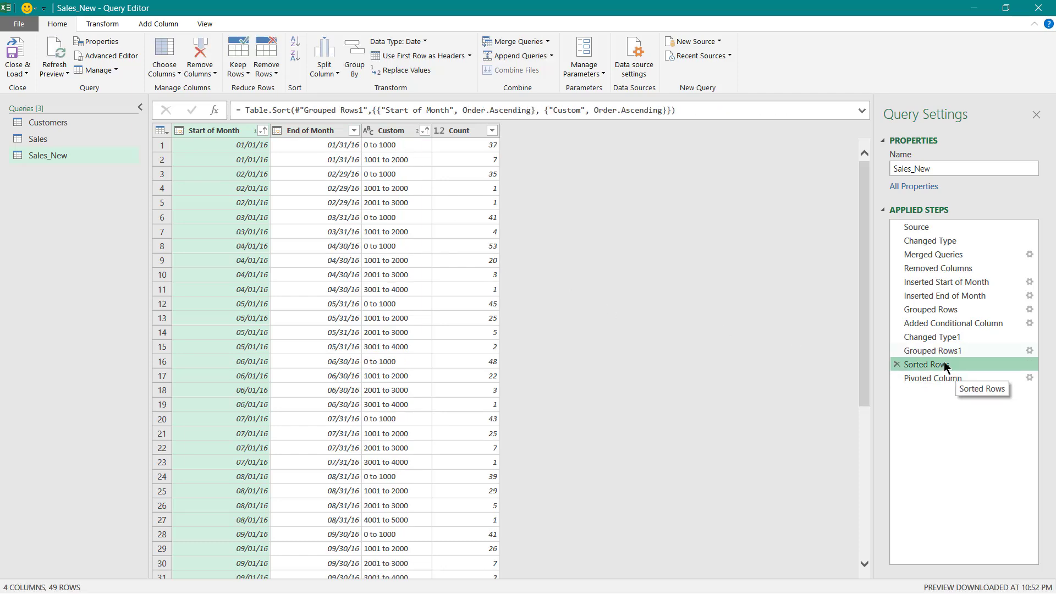
click(948, 379)
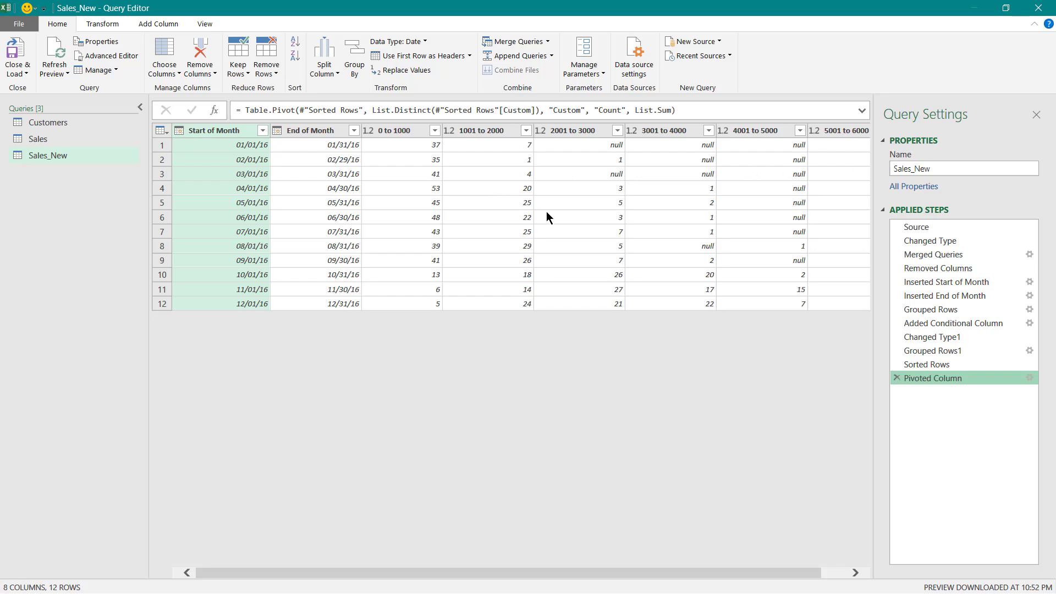
click(17, 52)
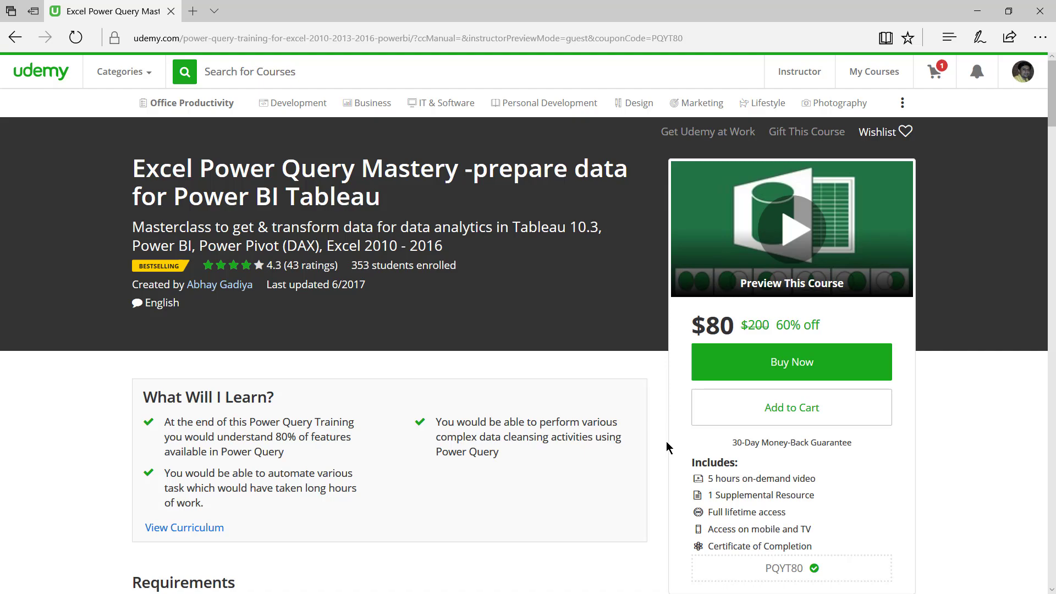
- Switch to the browser and look through the Excel Power Query Mastery course page on Udemy, including its requirements and curriculum
scroll(399, 391, down, 8)
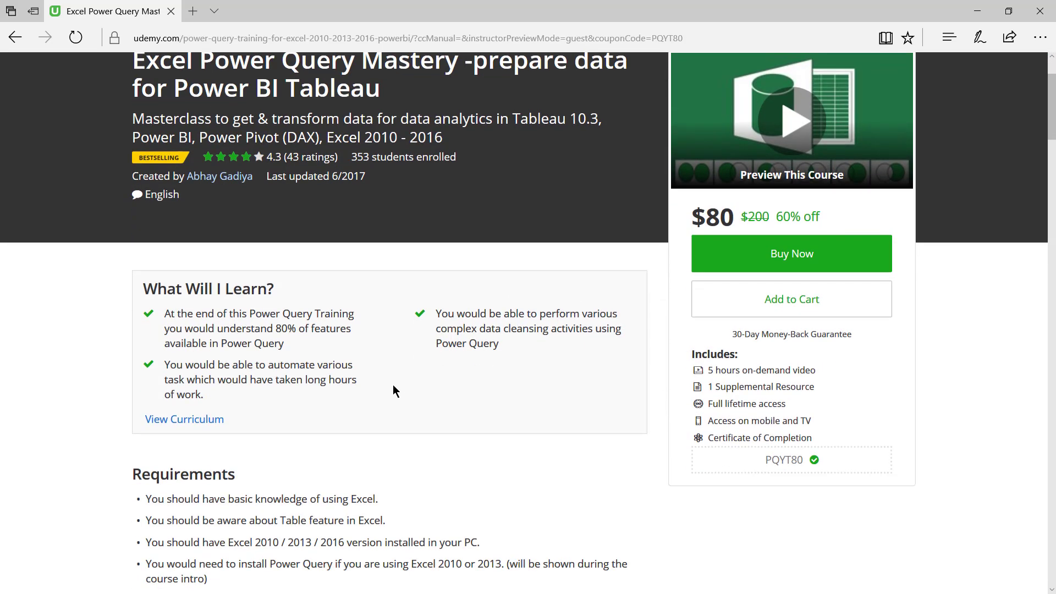
scroll(392, 385, down, 5)
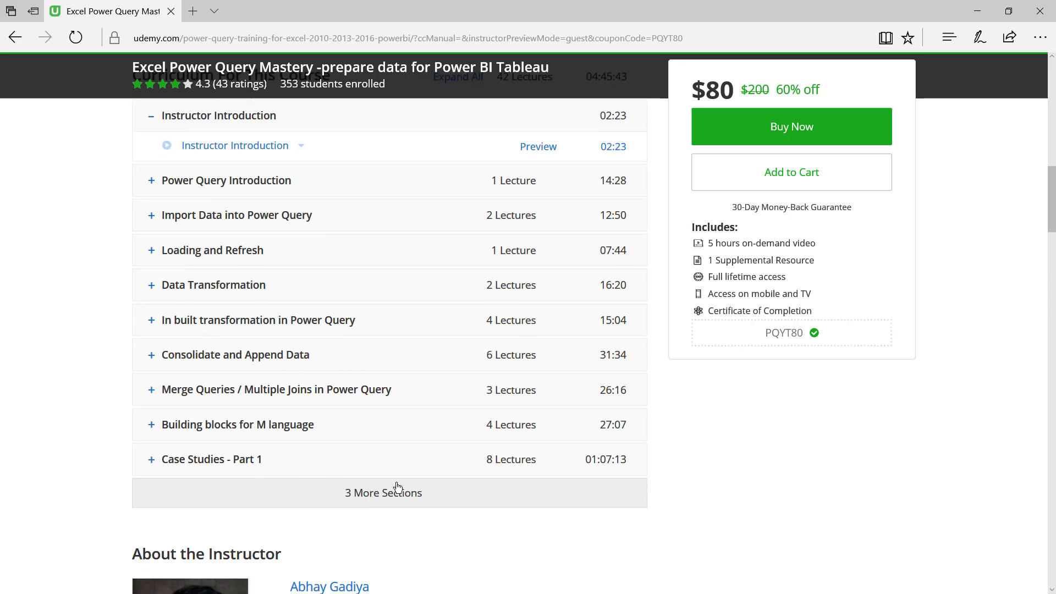
scroll(597, 398, up, 10)
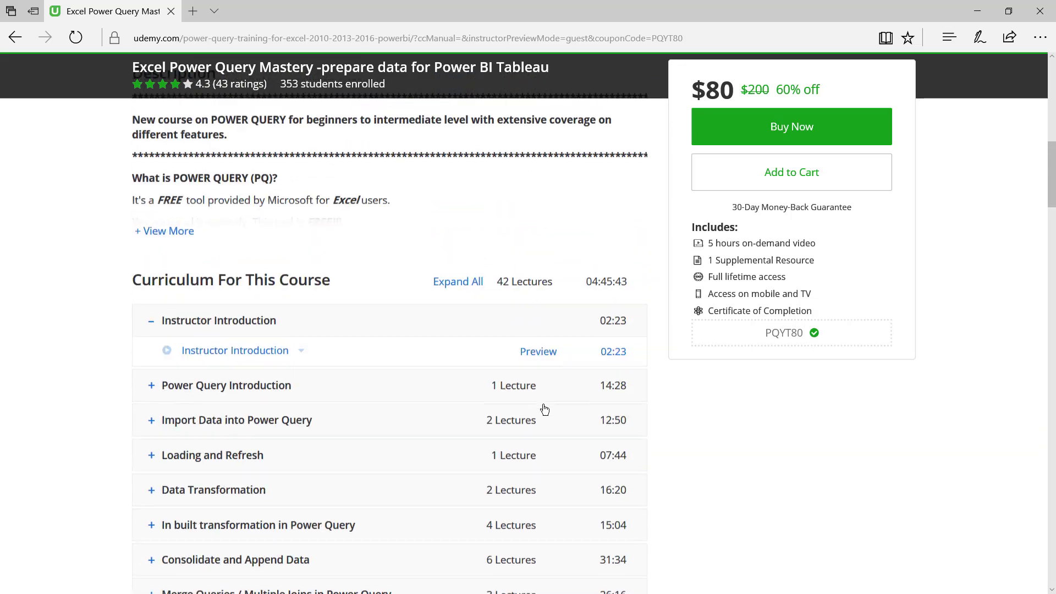
scroll(523, 399, up, 2)
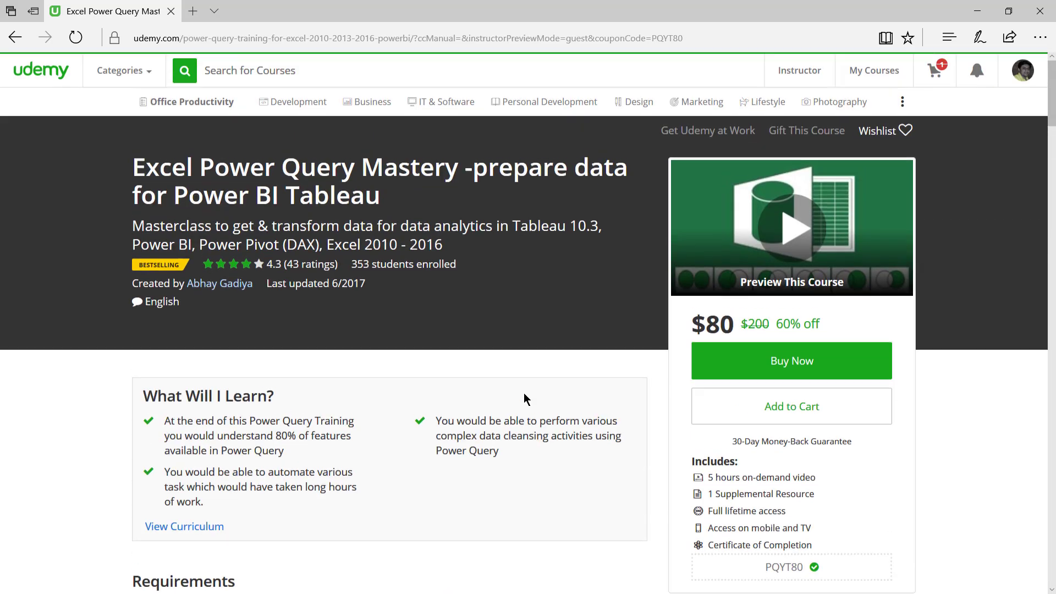
scroll(629, 447, down, 2)
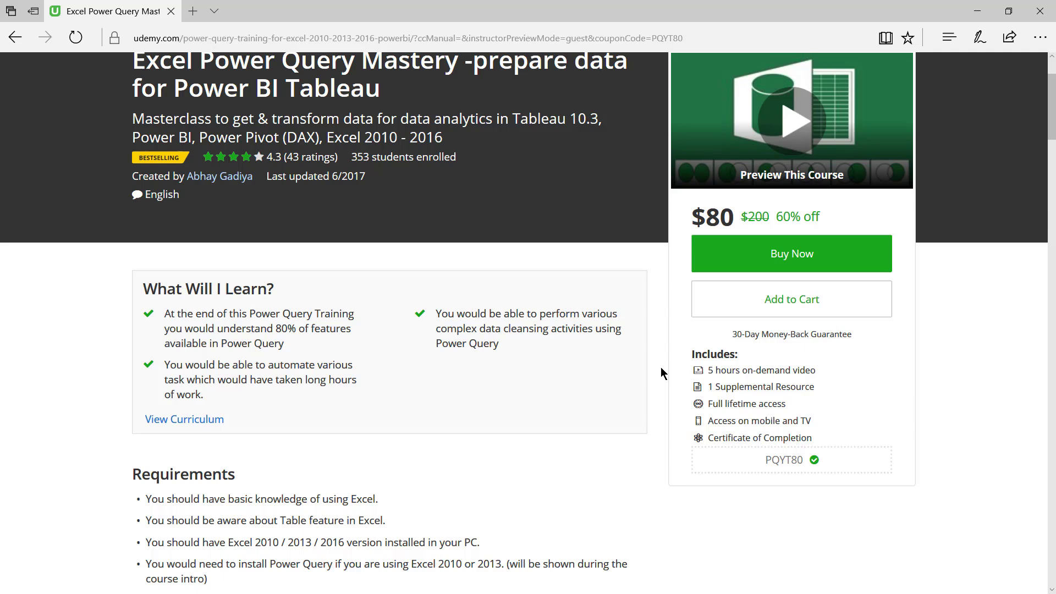
scroll(661, 368, up, 2)
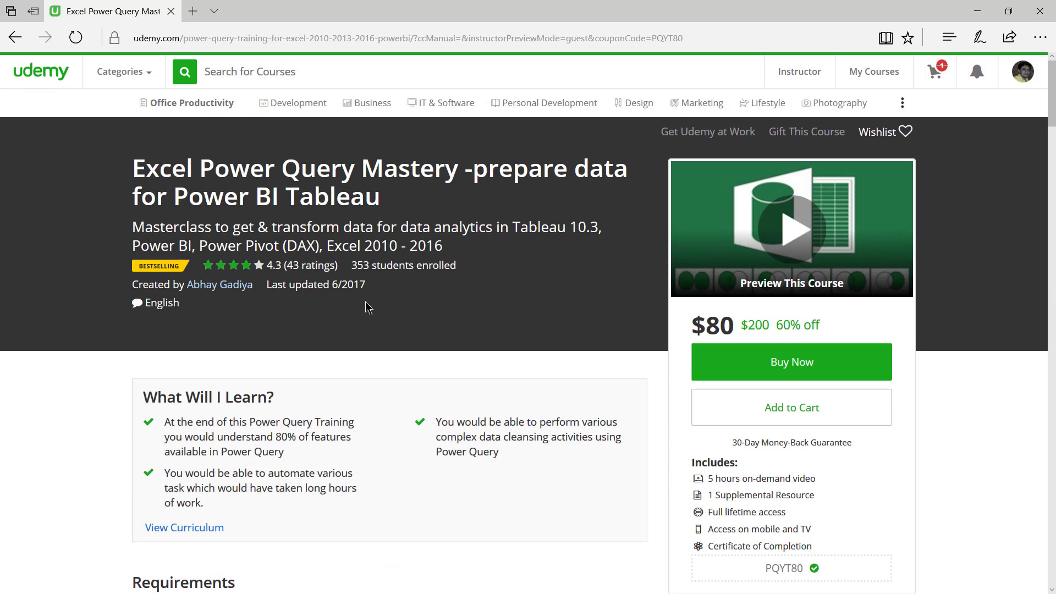